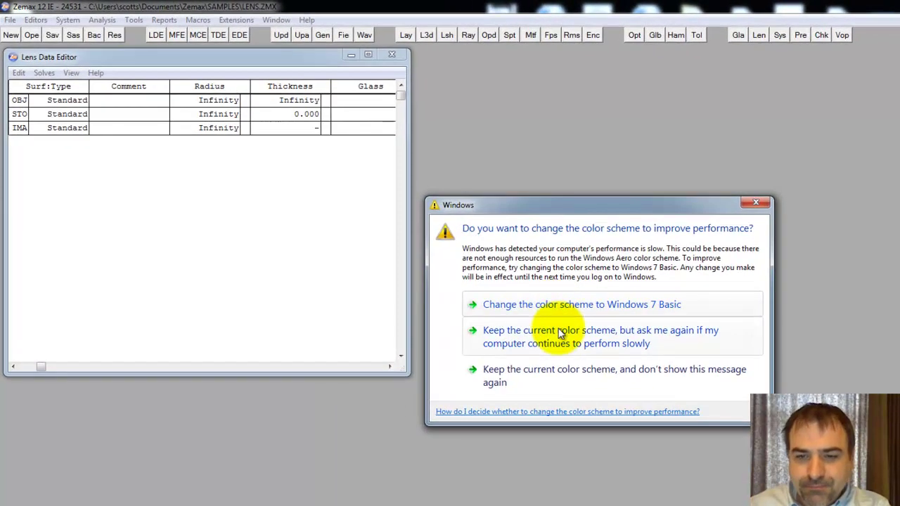
Choose to keep the current Windows colour scheme and never show the warning again
{"action": "left_click", "coordinate": [551, 372]}
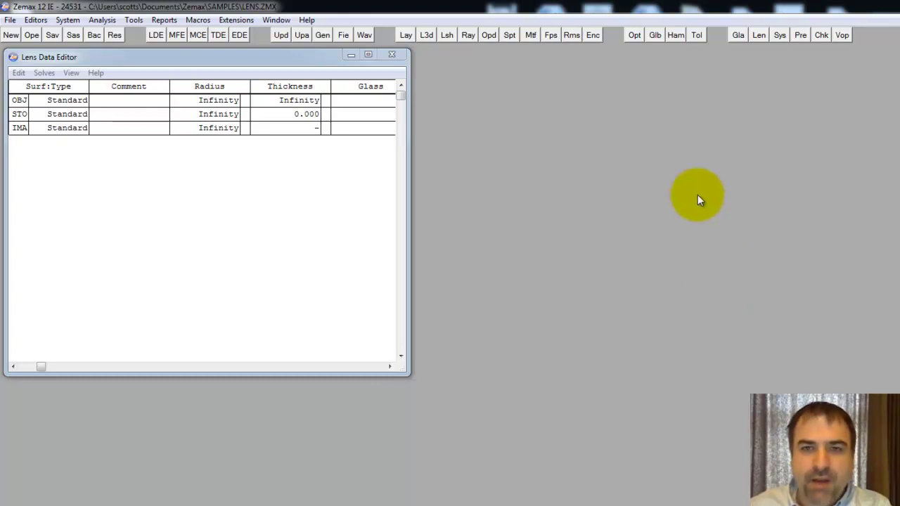
Open Samples > Sequential > Objectives > Double Gauss 28 degree field.zmx
{"action": "left_click", "coordinate": [33, 36]}
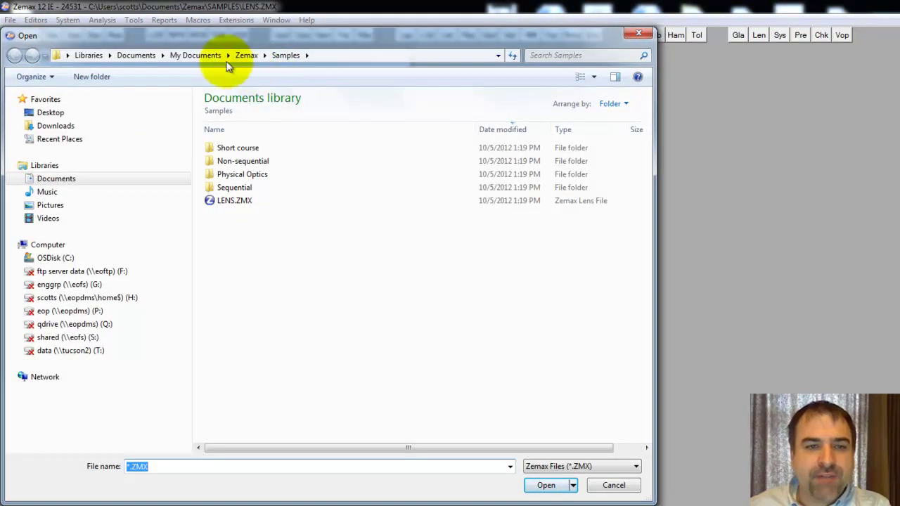
{"action": "left_click", "coordinate": [250, 58]}
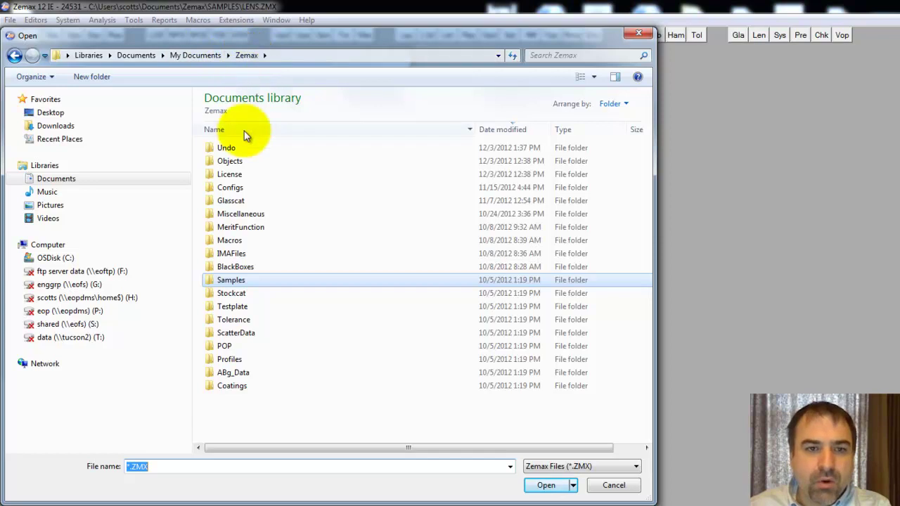
{"action": "left_click", "coordinate": [227, 202]}
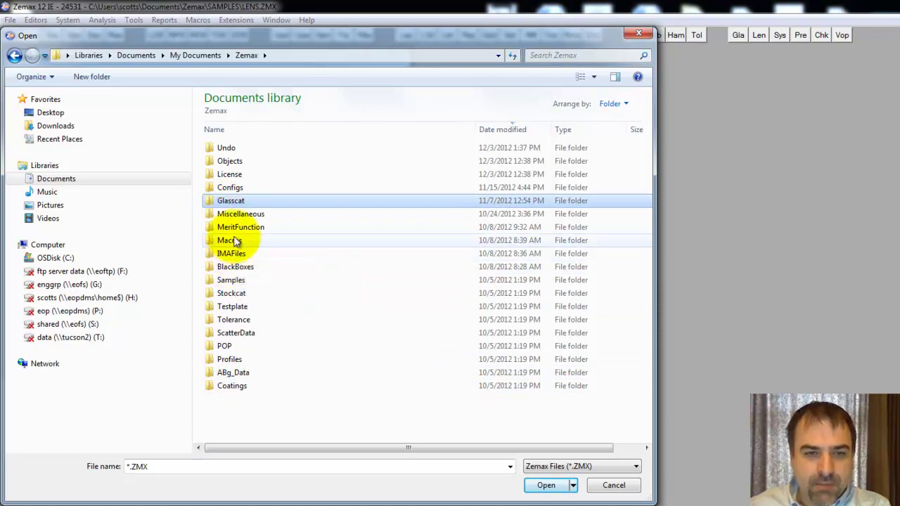
{"action": "left_click", "coordinate": [234, 240]}
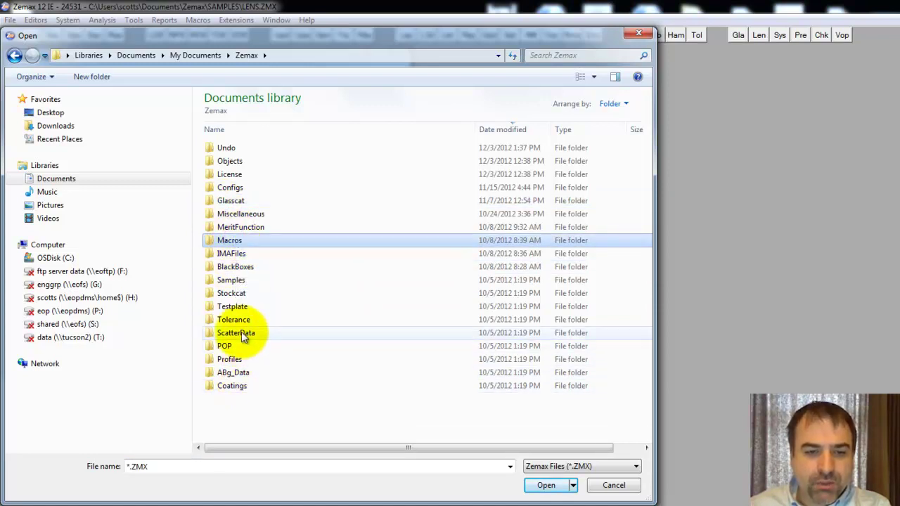
{"action": "double_click", "coordinate": [232, 282]}
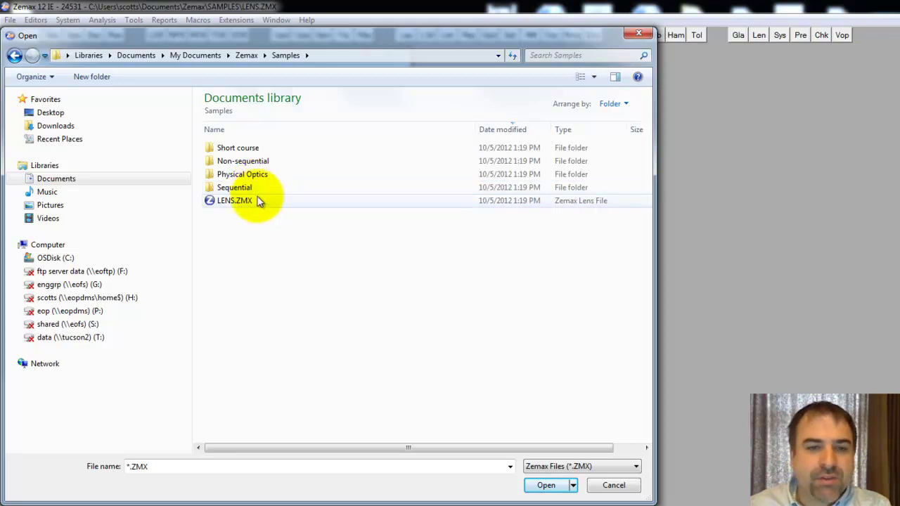
{"action": "double_click", "coordinate": [228, 188]}
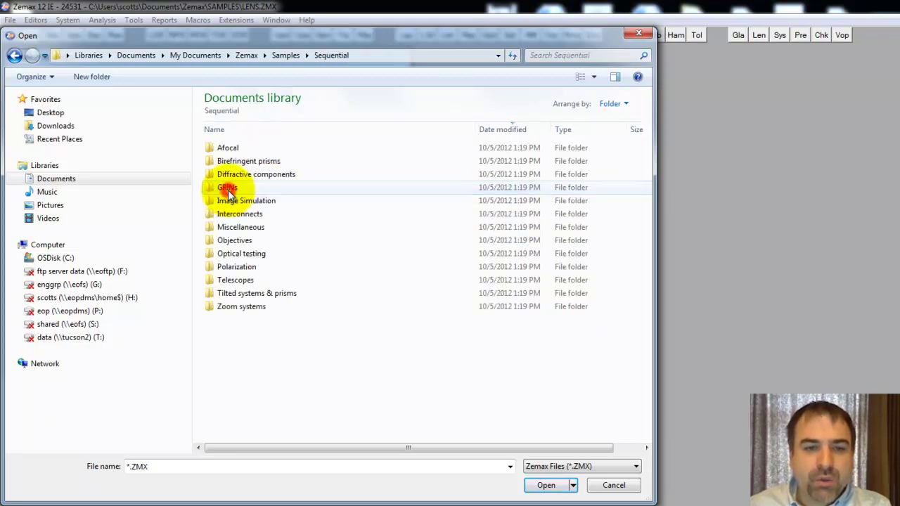
{"action": "double_click", "coordinate": [233, 241]}
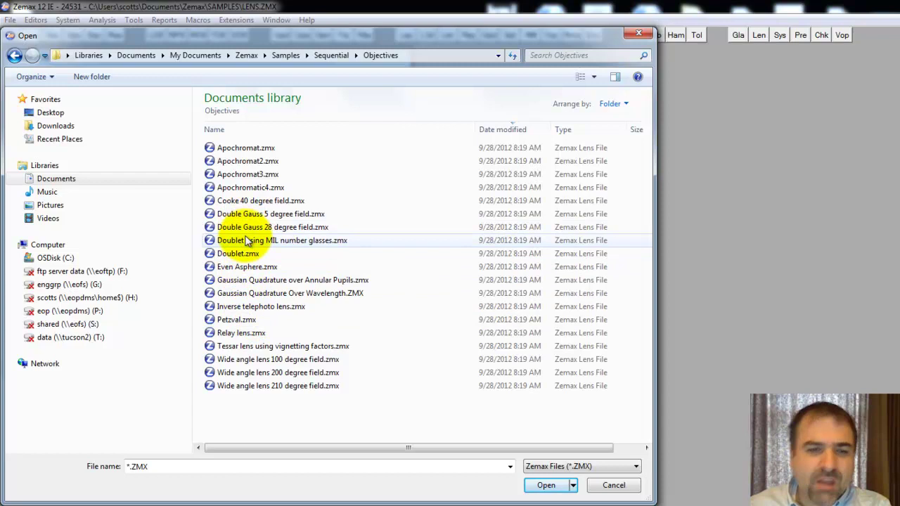
{"action": "double_click", "coordinate": [247, 229]}
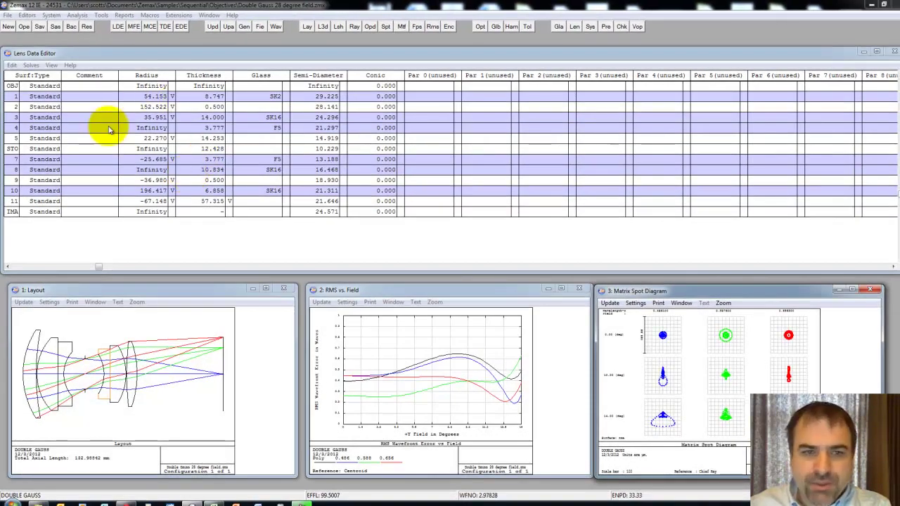
Close the RMS vs. Field and Matrix Spot Diagram windows and hide the Comment column
{"action": "left_click", "coordinate": [579, 288]}
{"action": "left_click", "coordinate": [873, 289]}
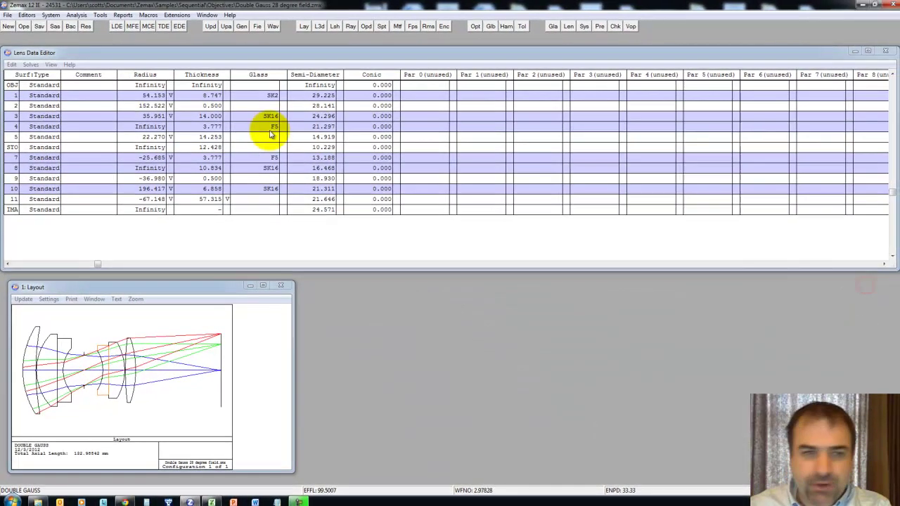
{"action": "left_click", "coordinate": [89, 86]}
{"action": "left_click", "coordinate": [51, 64]}
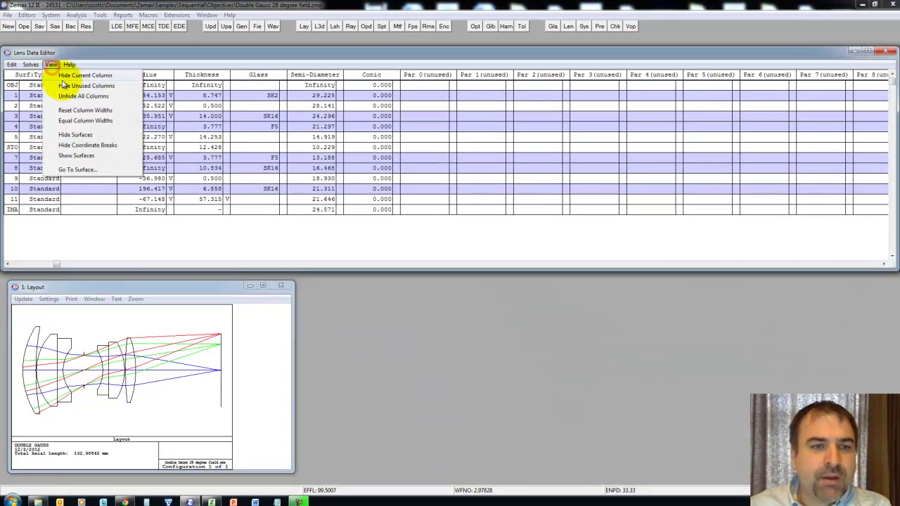
{"action": "left_click", "coordinate": [64, 74]}
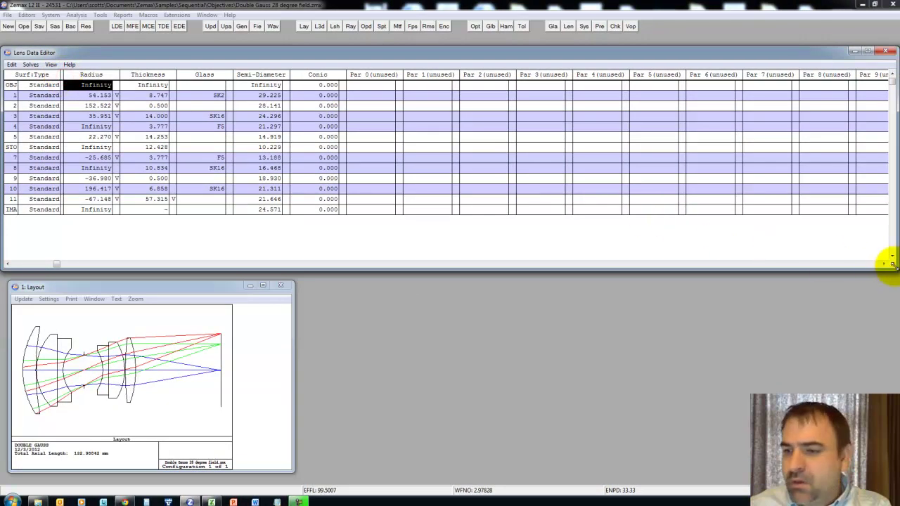
Narrow the Lens Data Editor and place an enlarged Layout plot beside it
{"action": "left_click_drag", "start_coordinate": [894, 269], "coordinate": [304, 298]}
{"action": "left_click_drag", "start_coordinate": [185, 51], "coordinate": [188, 39]}
{"action": "left_click", "coordinate": [203, 288]}
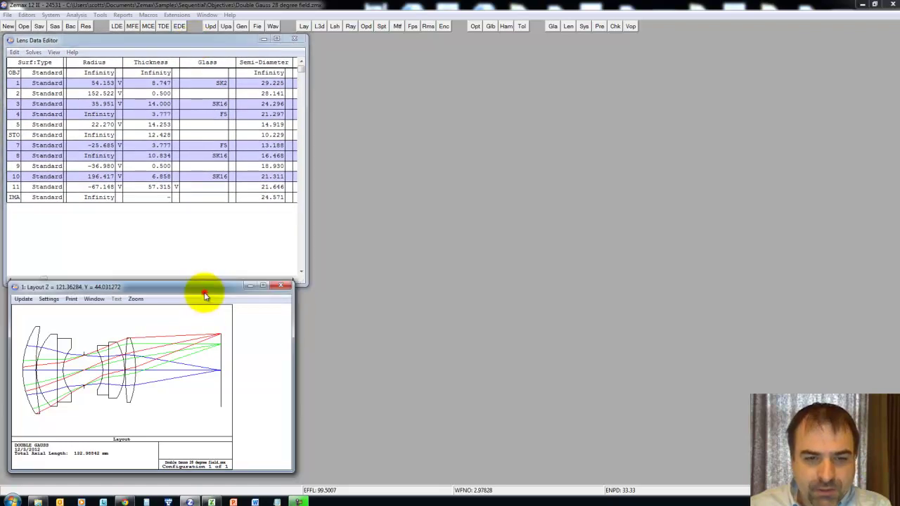
{"action": "left_click_drag", "start_coordinate": [101, 290], "coordinate": [403, 45]}
{"action": "left_click_drag", "start_coordinate": [596, 226], "coordinate": [601, 302]}
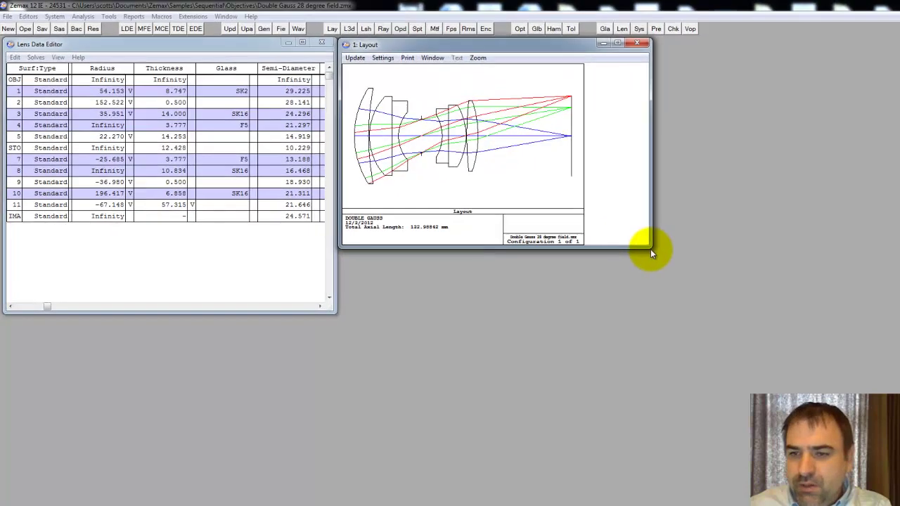
{"action": "left_click_drag", "start_coordinate": [855, 310], "coordinate": [895, 310]}
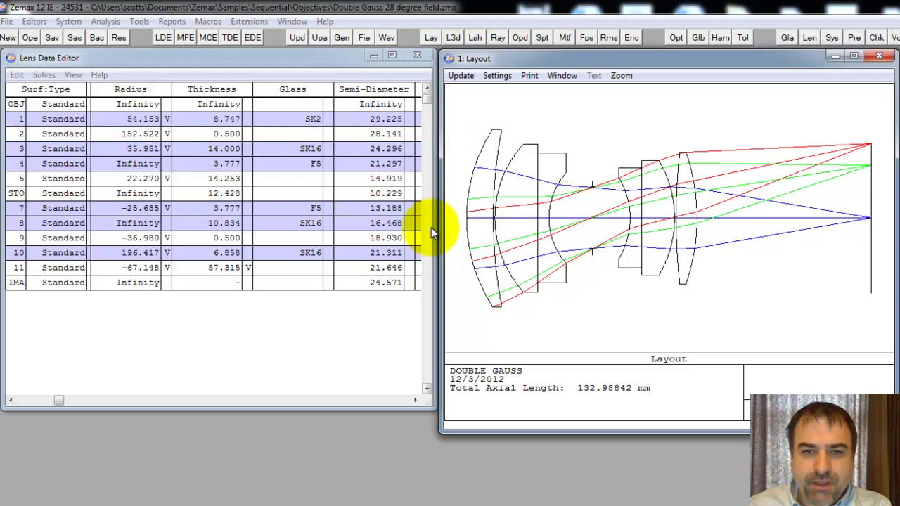
Insert a new surface before the first lens surface and set its thickness to 5
{"action": "left_click", "coordinate": [50, 120]}
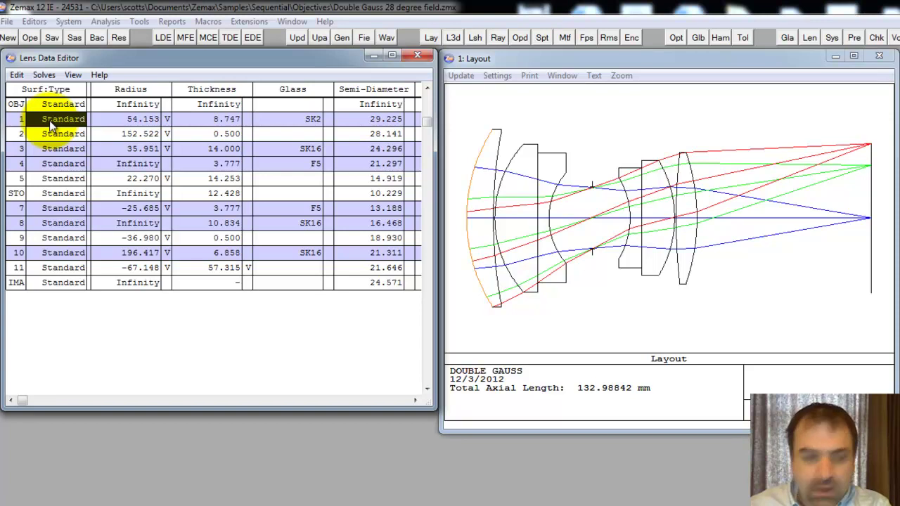
{"action": "key", "text": "Insert"}
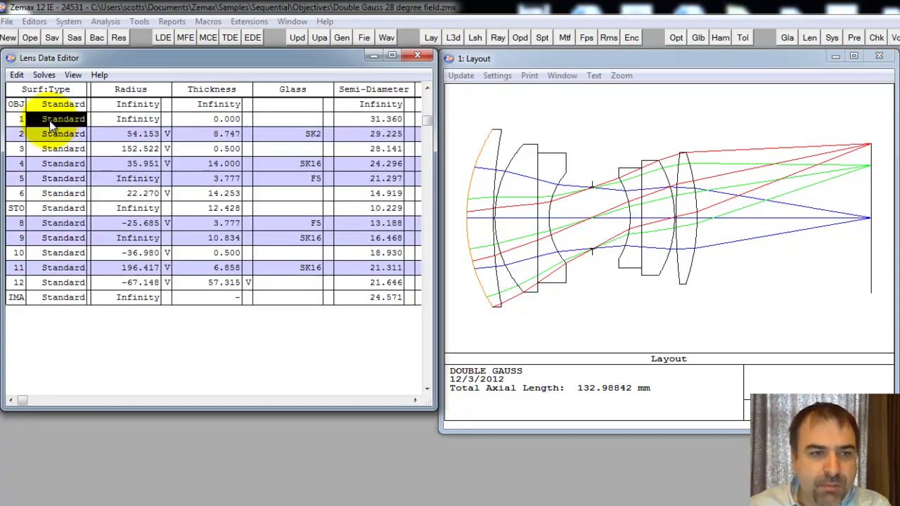
{"action": "left_click", "coordinate": [17, 76]}
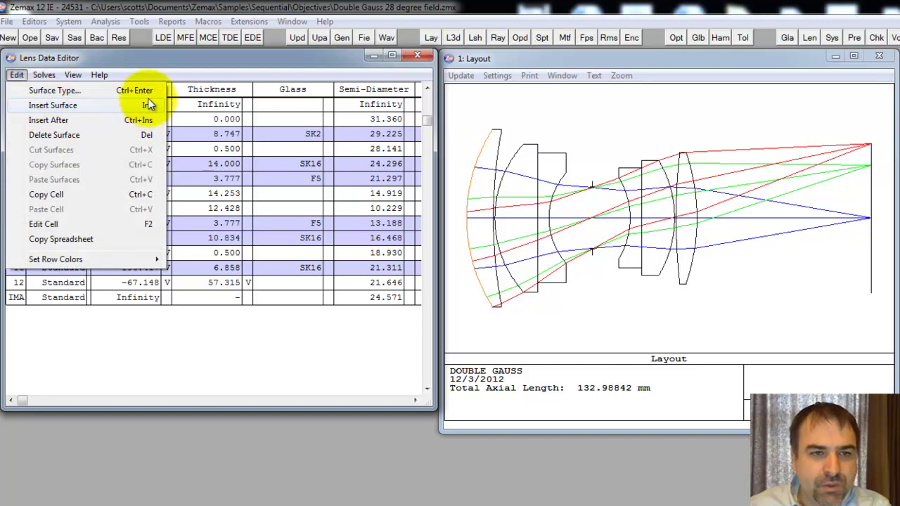
{"action": "left_click", "coordinate": [239, 61]}
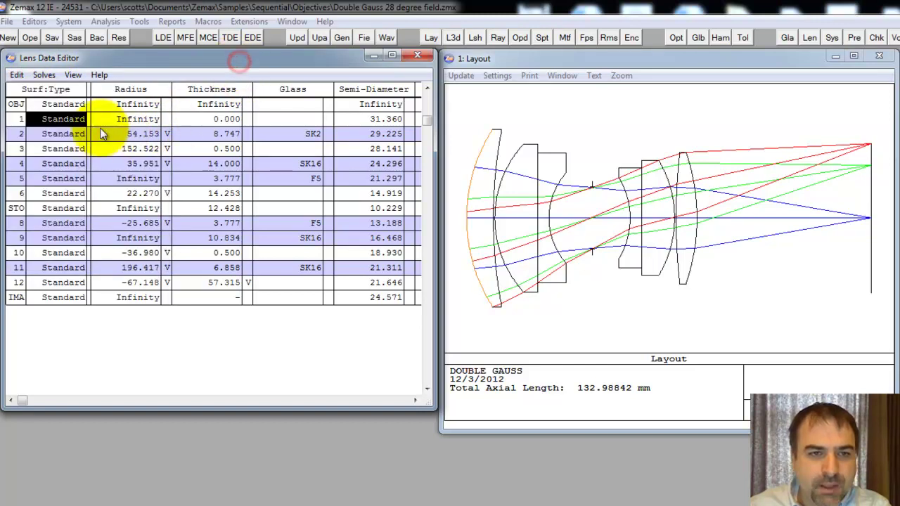
{"action": "left_click", "coordinate": [232, 121]}
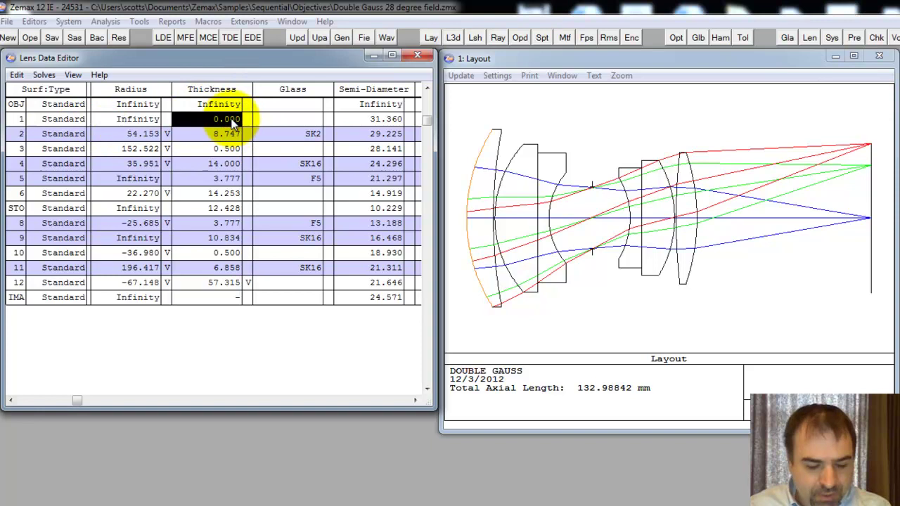
{"action": "type", "text": "5"}
{"action": "left_click", "coordinate": [220, 134]}
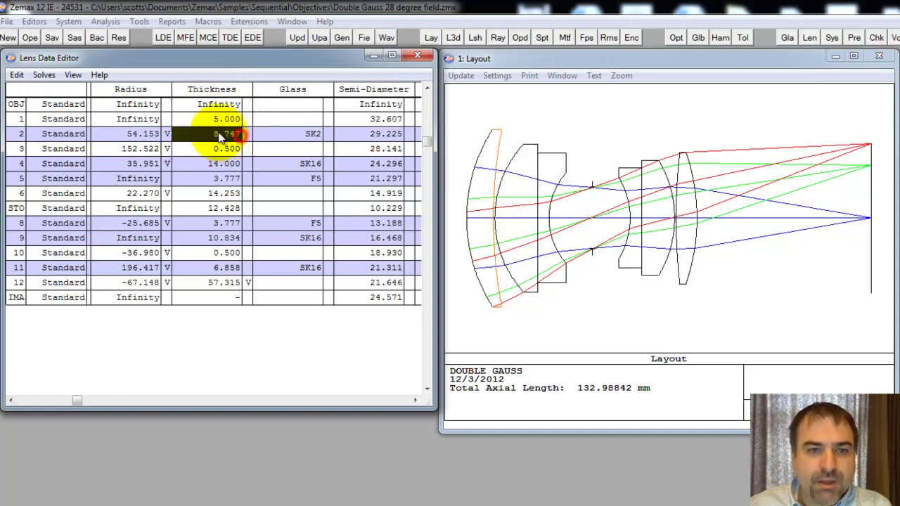
{"action": "left_click", "coordinate": [218, 121]}
{"action": "left_click", "coordinate": [589, 241]}
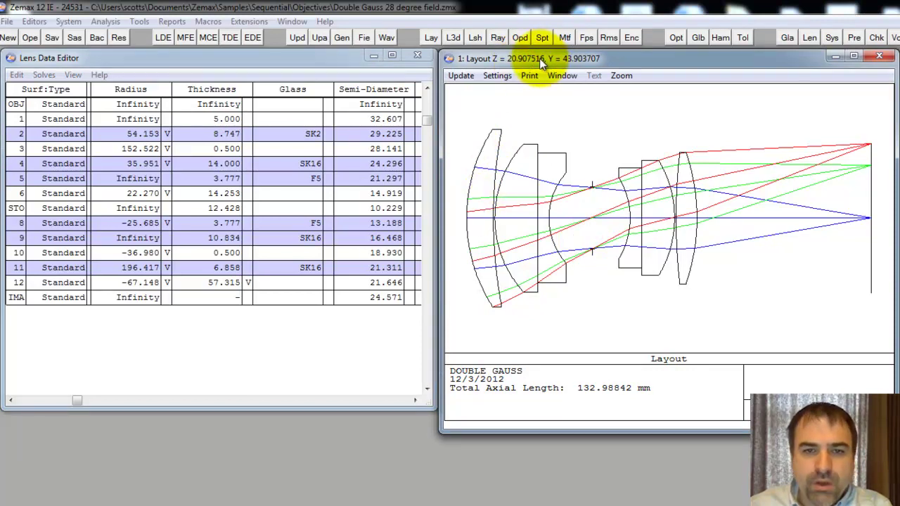
{"action": "left_click", "coordinate": [60, 134]}
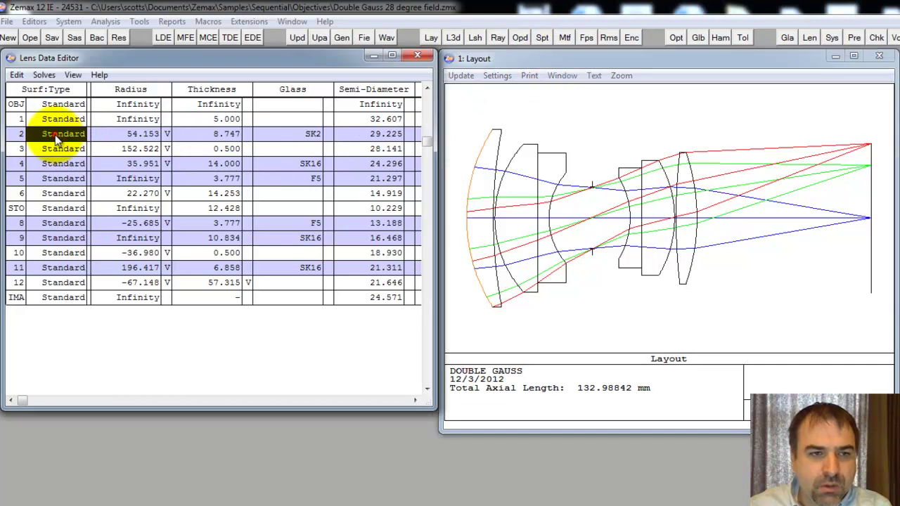
Set the Layout plot settings to start drawing at surface 1
{"action": "left_click", "coordinate": [62, 298]}
{"action": "right_click", "coordinate": [456, 200]}
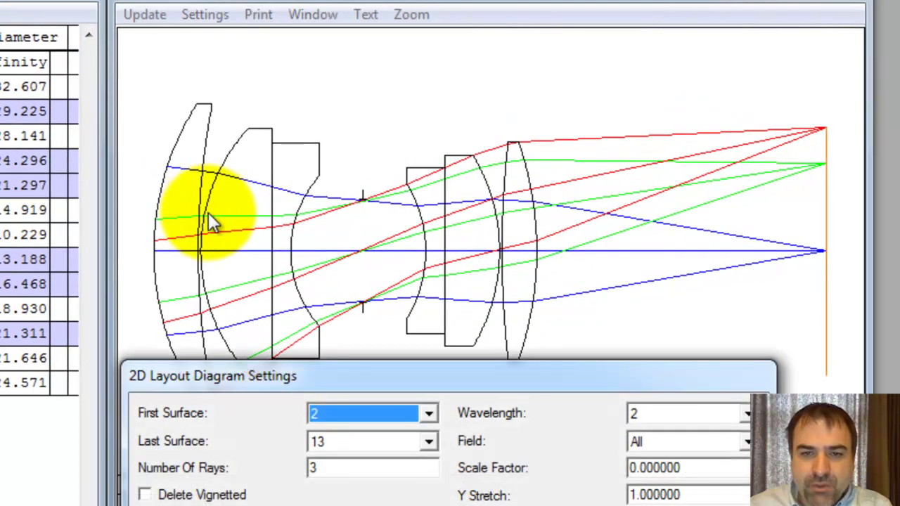
{"action": "left_click", "coordinate": [208, 14]}
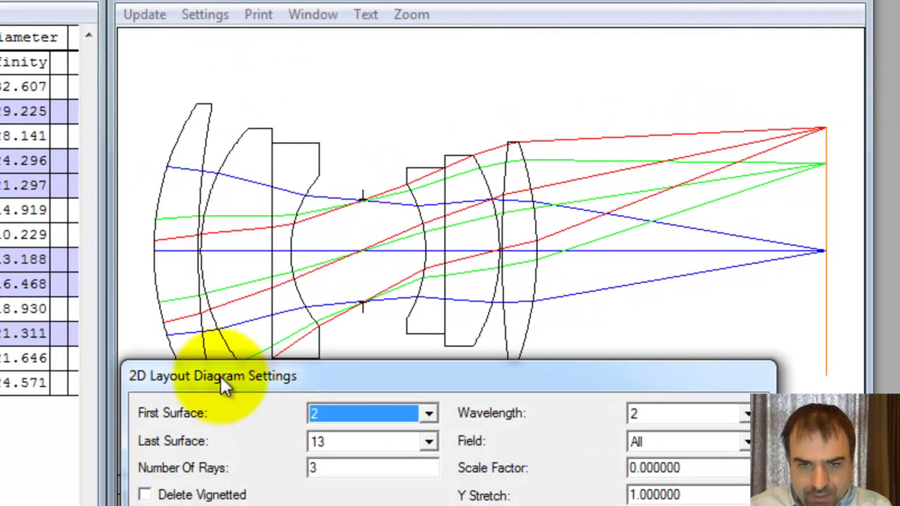
{"action": "left_click", "coordinate": [329, 417]}
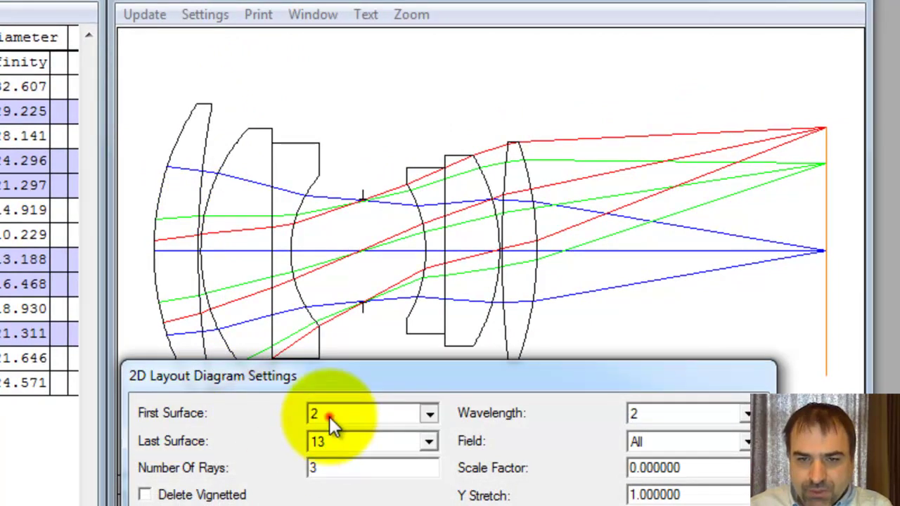
{"action": "left_click", "coordinate": [321, 433]}
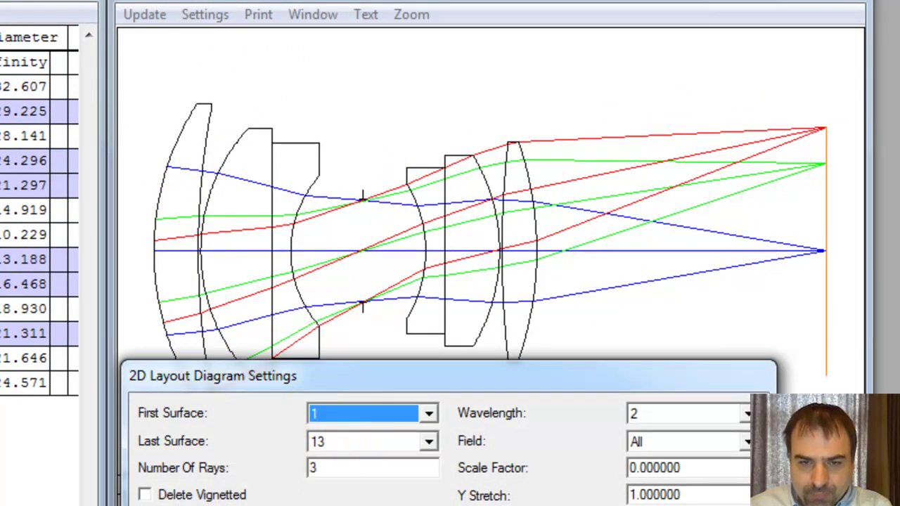
{"action": "key", "text": "Return"}
{"action": "left_click", "coordinate": [345, 299]}
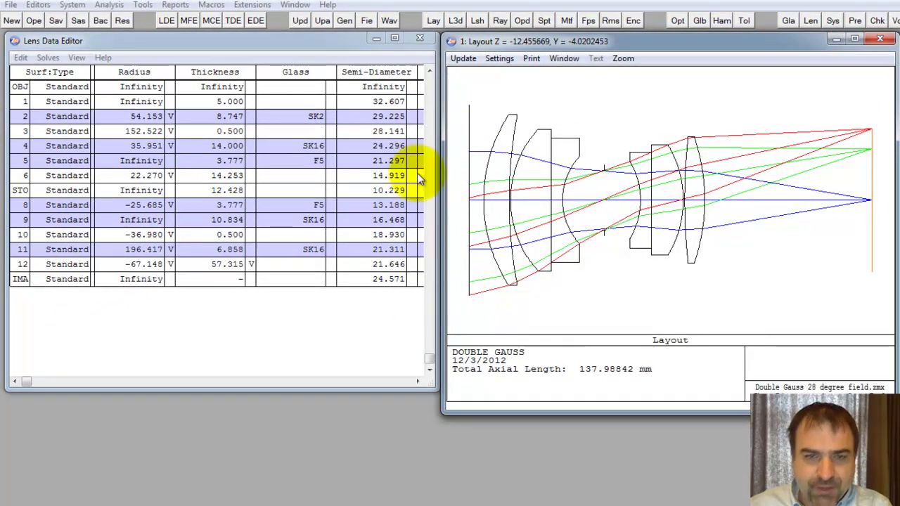
Mark surface 1 as Do Not Draw This Surface and update the layout
{"action": "left_click", "coordinate": [60, 104]}
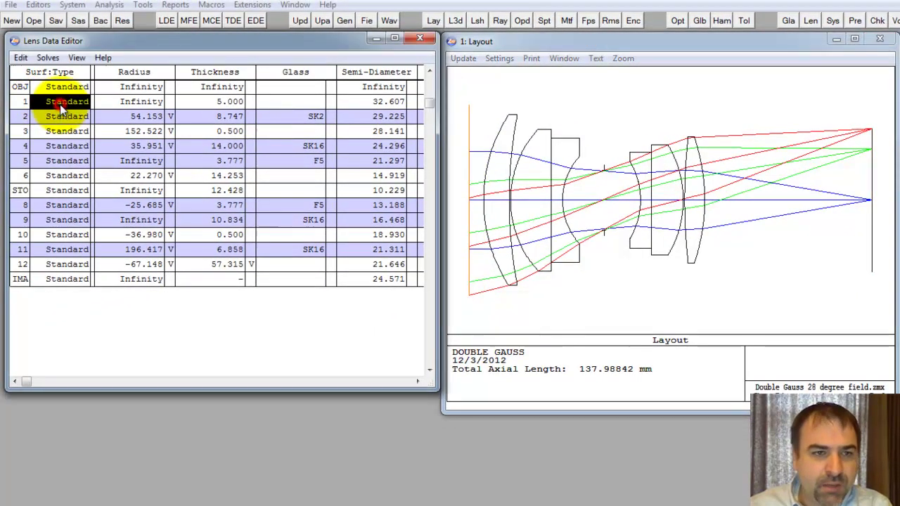
{"action": "double_click", "coordinate": [63, 101]}
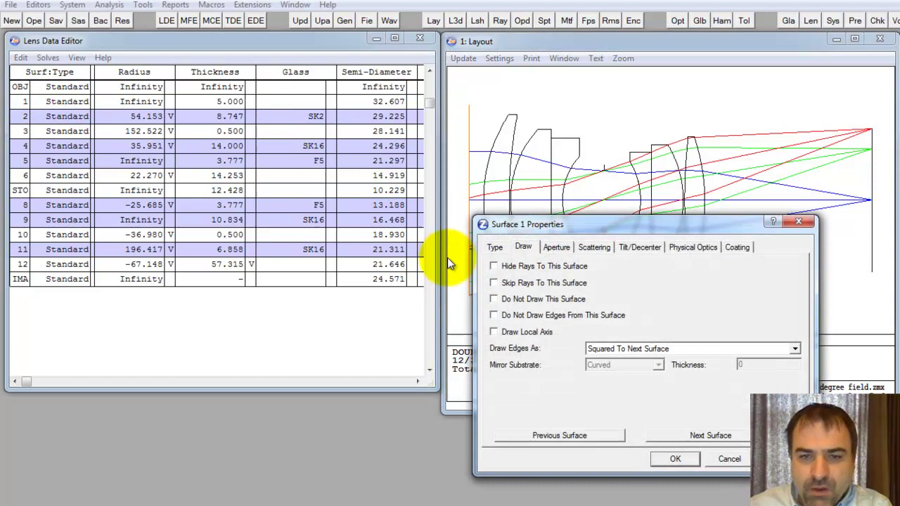
{"action": "left_click", "coordinate": [516, 299]}
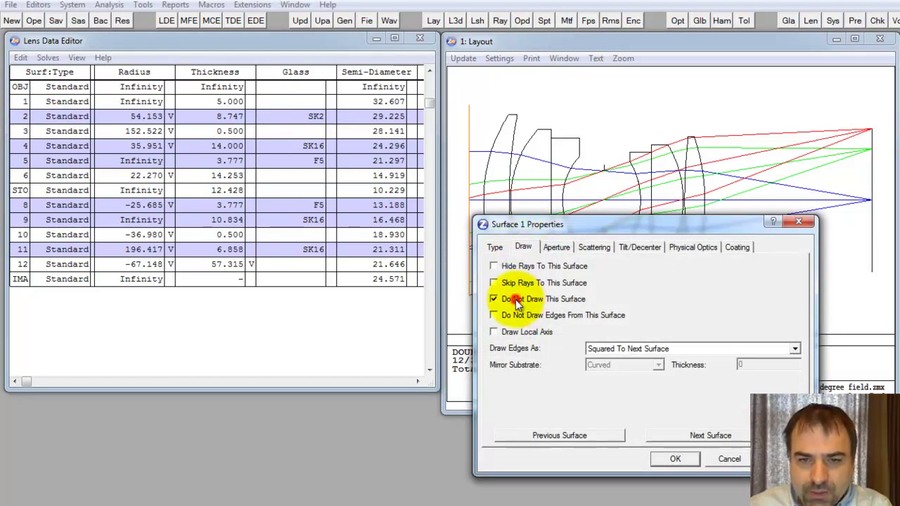
{"action": "left_click", "coordinate": [676, 459]}
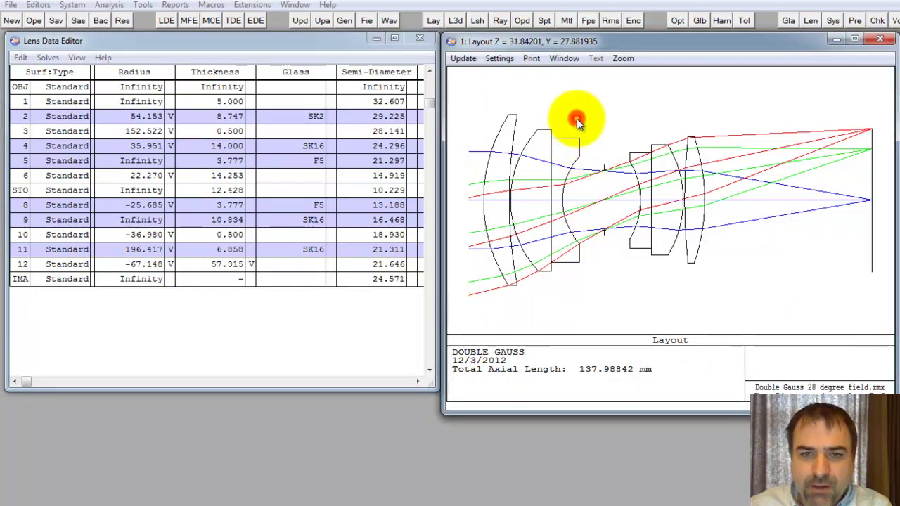
{"action": "left_click", "coordinate": [462, 58]}
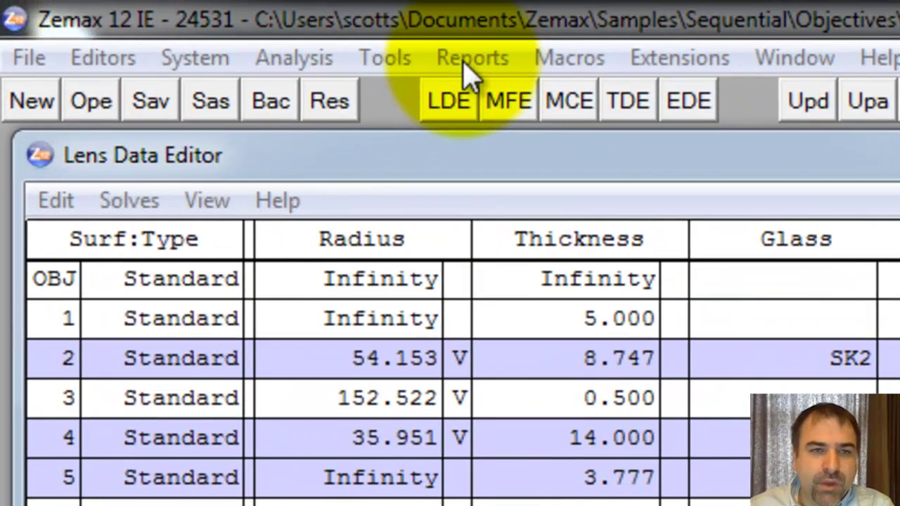
Open the Prescription Data report, widening and moving its window so all columns show
{"action": "left_click", "coordinate": [185, 7]}
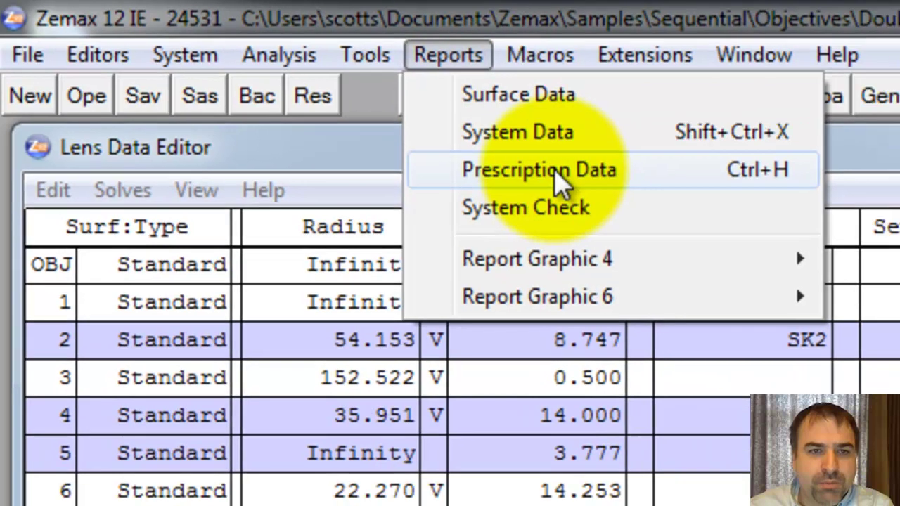
{"action": "left_click", "coordinate": [583, 194]}
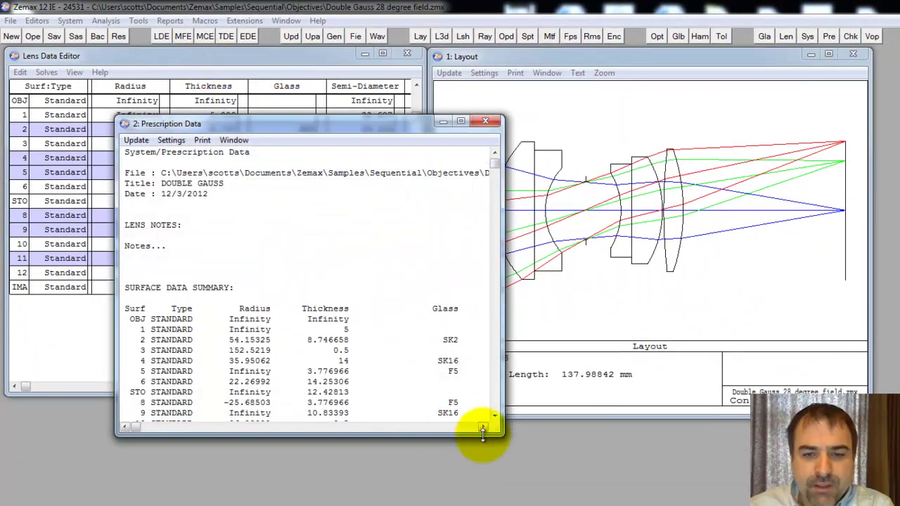
{"action": "left_click_drag", "start_coordinate": [483, 431], "coordinate": [495, 428]}
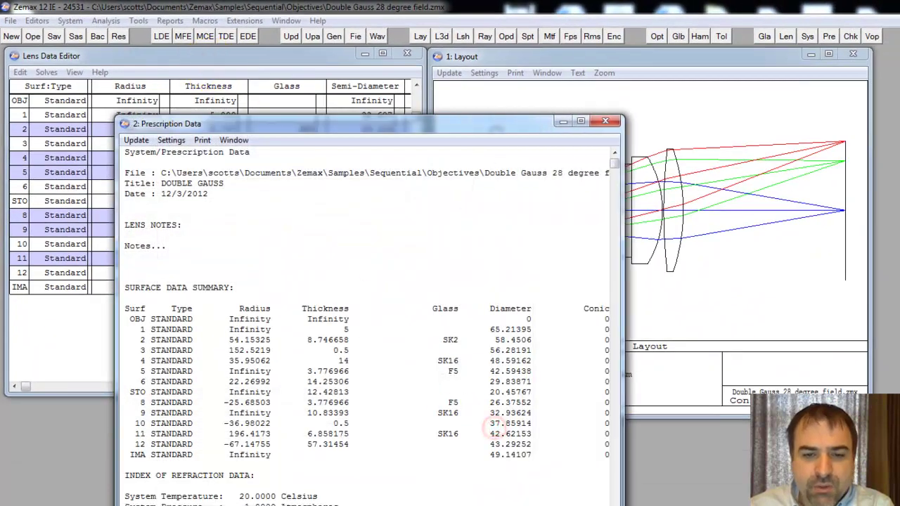
{"action": "left_click_drag", "start_coordinate": [622, 281], "coordinate": [753, 281]}
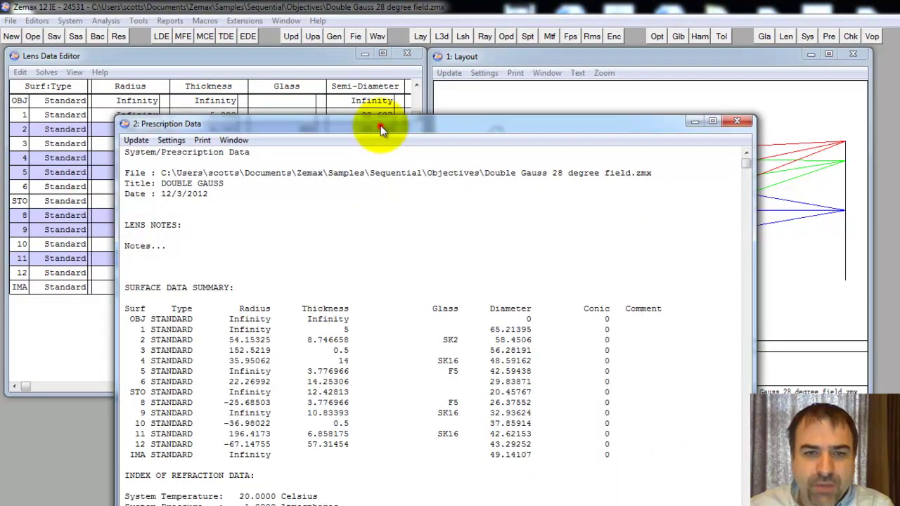
{"action": "left_click_drag", "start_coordinate": [380, 125], "coordinate": [360, 44]}
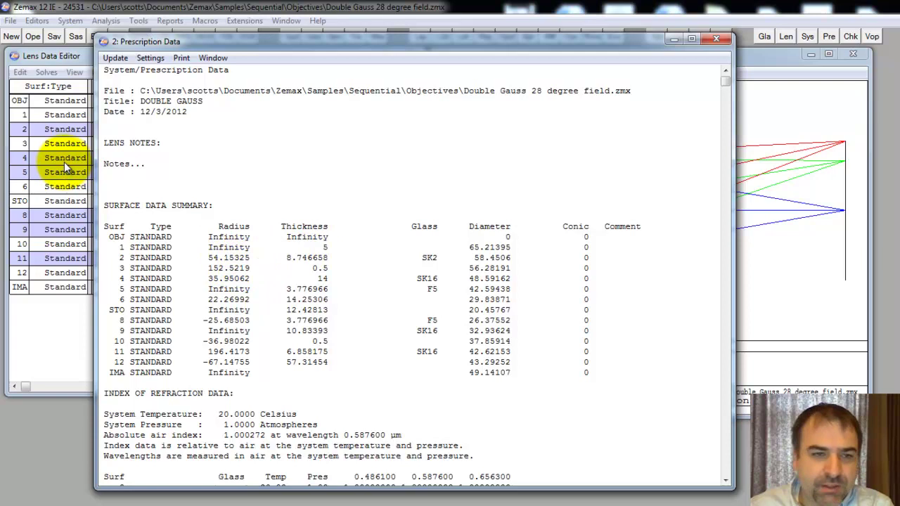
{"action": "scroll", "coordinate": [271, 303], "scroll_direction": "down", "scroll_amount": 10}
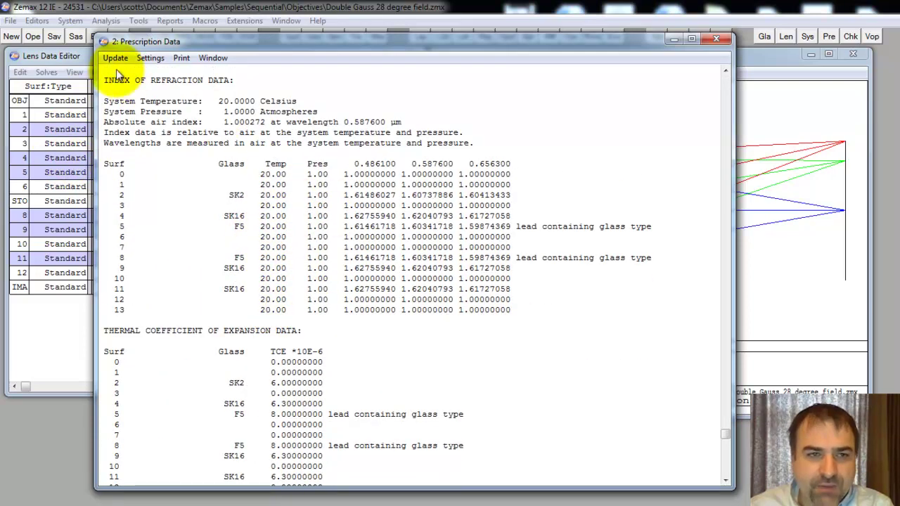
Change the prescription report settings to drop Index/TCE Data and include Cardinal Points
{"action": "right_click", "coordinate": [235, 209]}
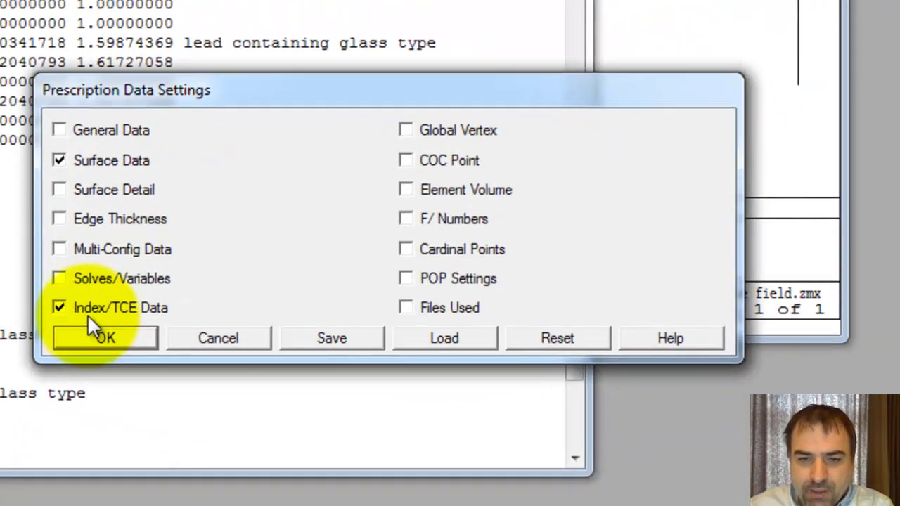
{"action": "left_click", "coordinate": [59, 308]}
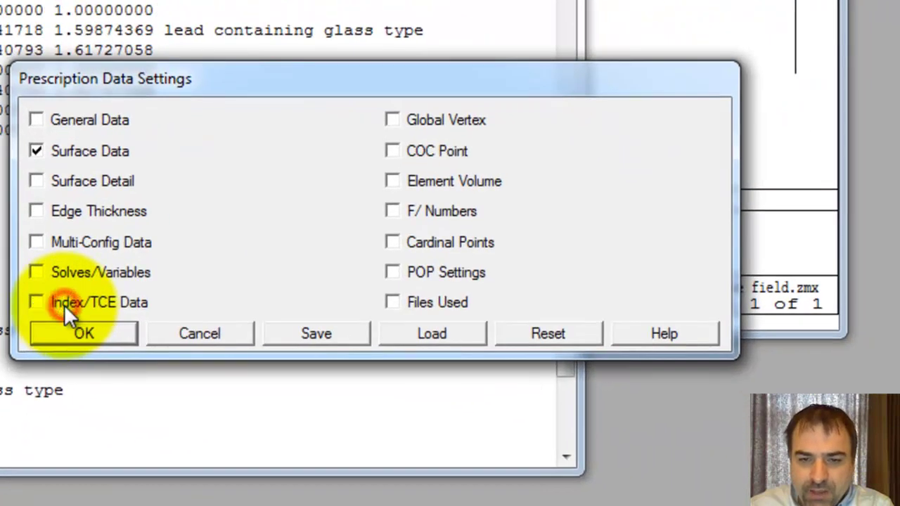
{"action": "left_click", "coordinate": [436, 241]}
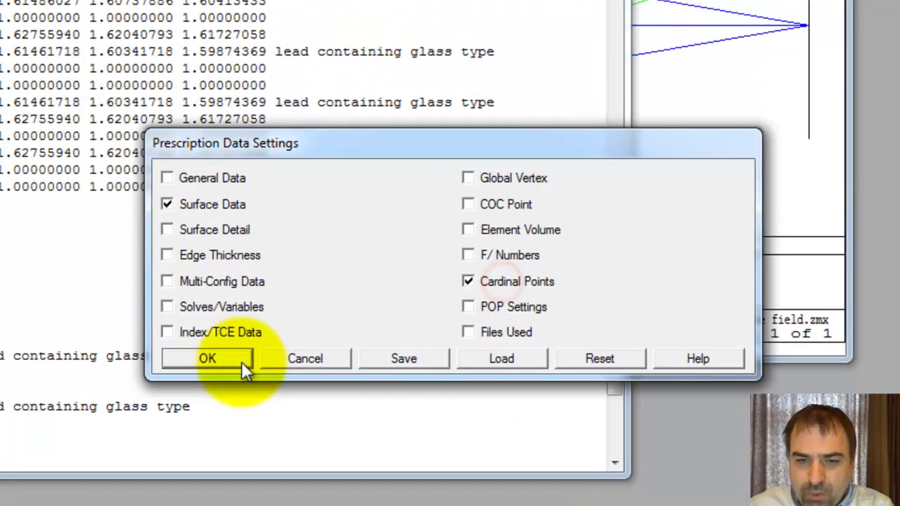
{"action": "left_click", "coordinate": [84, 333]}
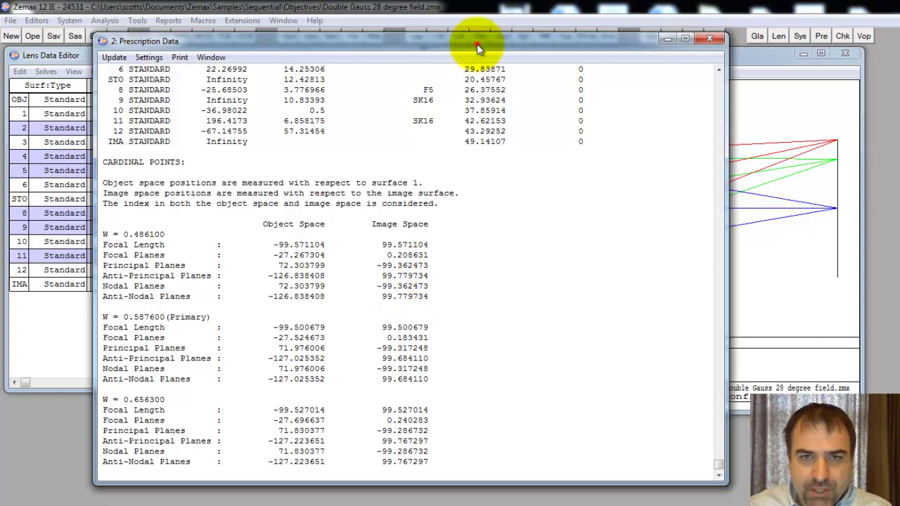
{"action": "left_click_drag", "start_coordinate": [477, 44], "coordinate": [478, 69]}
{"action": "left_click", "coordinate": [372, 38]}
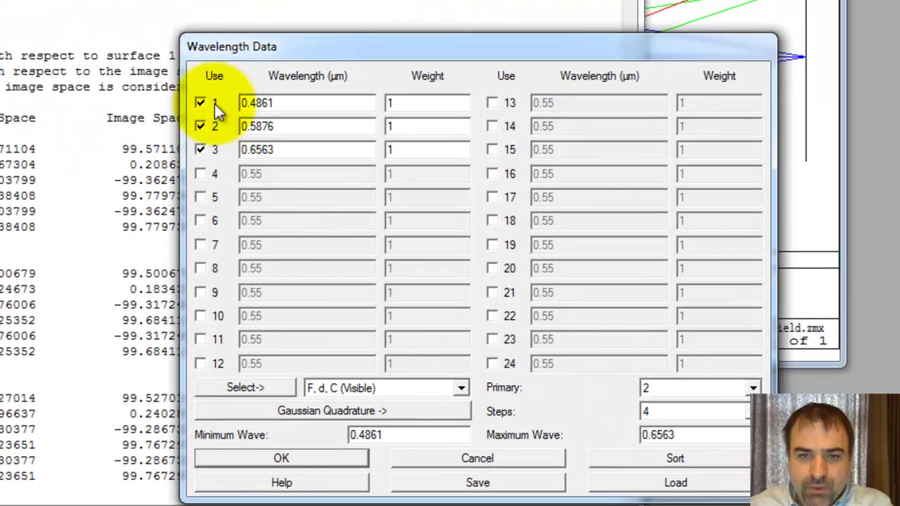
Uncheck the 0.4861 and 0.6563 µm wavelengths, leaving only 0.5876 µm active
{"action": "left_click", "coordinate": [436, 231]}
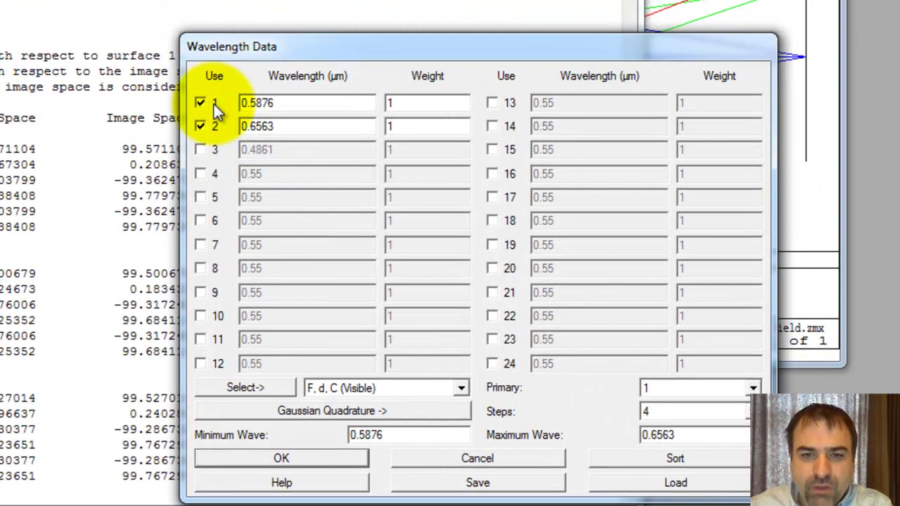
{"action": "left_click", "coordinate": [212, 124]}
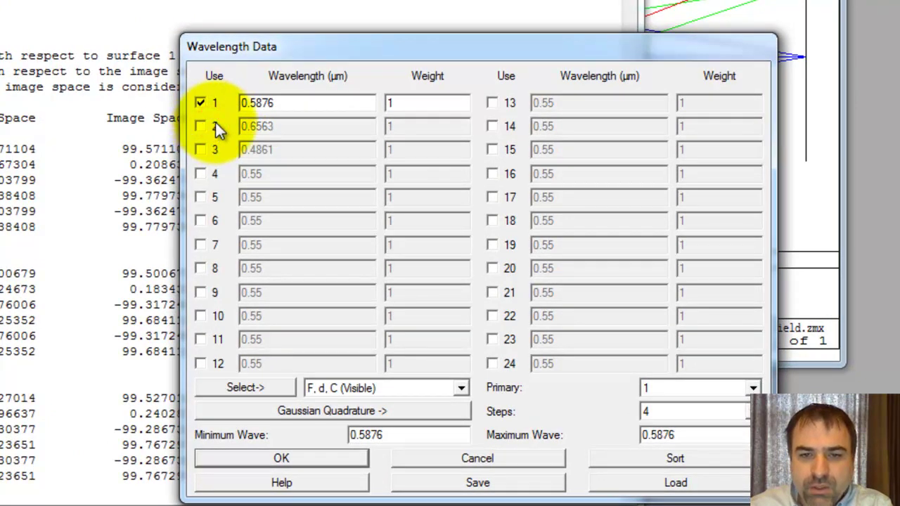
{"action": "left_click", "coordinate": [328, 458]}
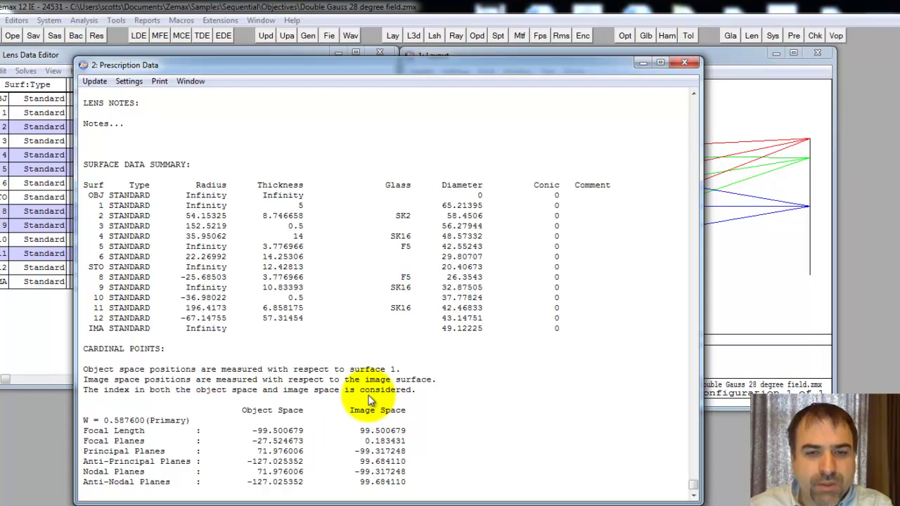
Close Prescription Data and open Analysis > Calculations > Cardinal Points, moved off the lens data
{"action": "left_click", "coordinate": [685, 65]}
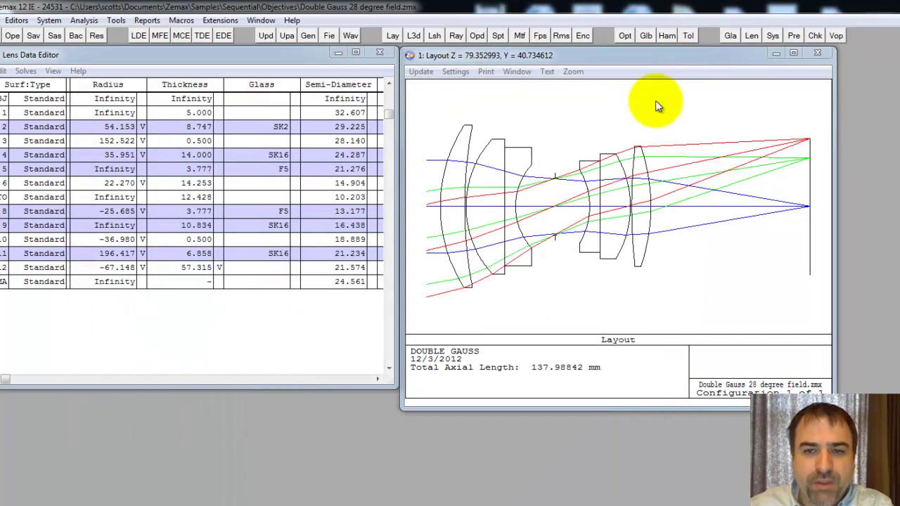
{"action": "left_click", "coordinate": [83, 20]}
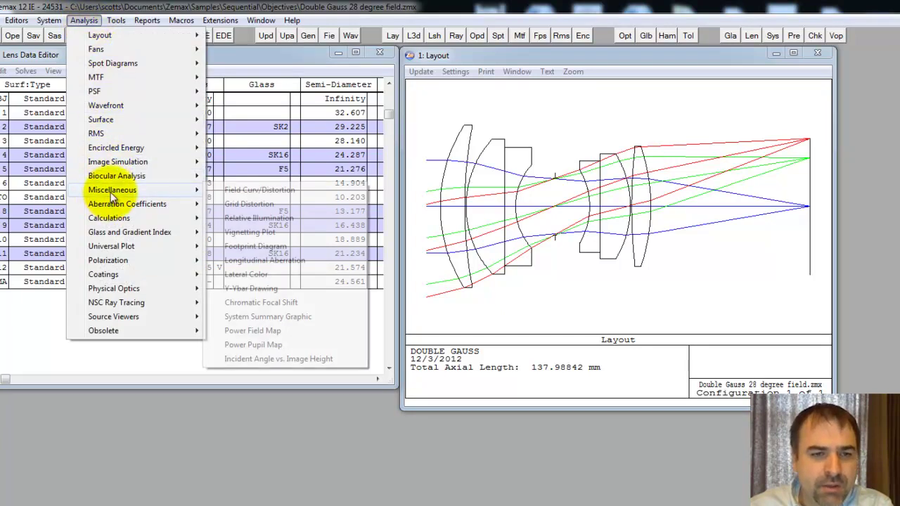
{"action": "mouse_move", "coordinate": [114, 221]}
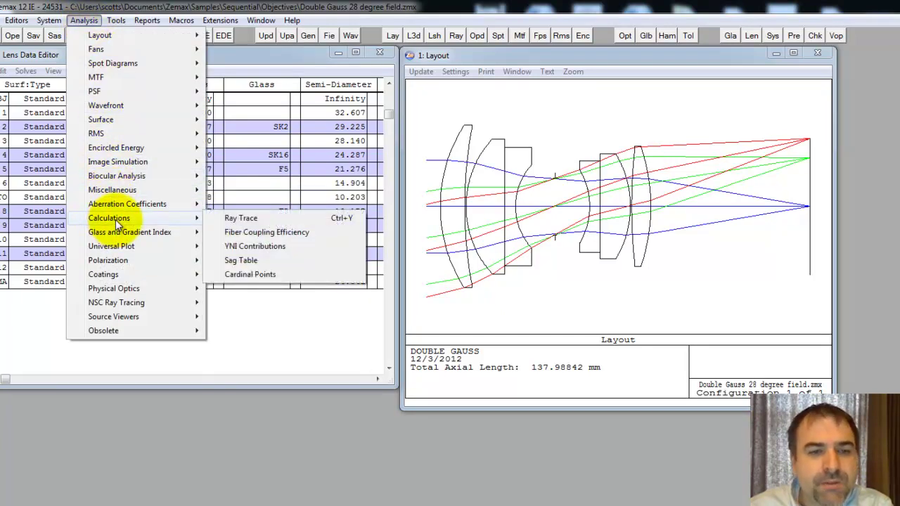
{"action": "left_click", "coordinate": [235, 274]}
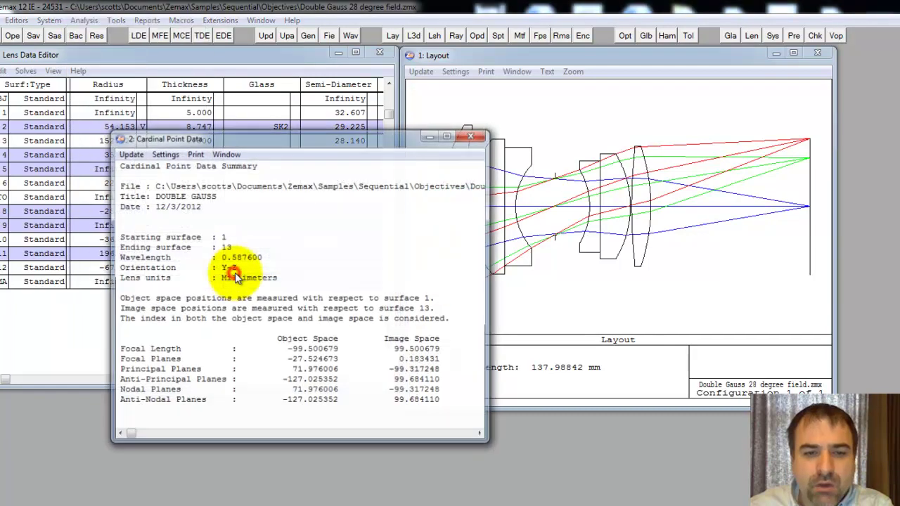
{"action": "left_click_drag", "start_coordinate": [293, 141], "coordinate": [650, 89]}
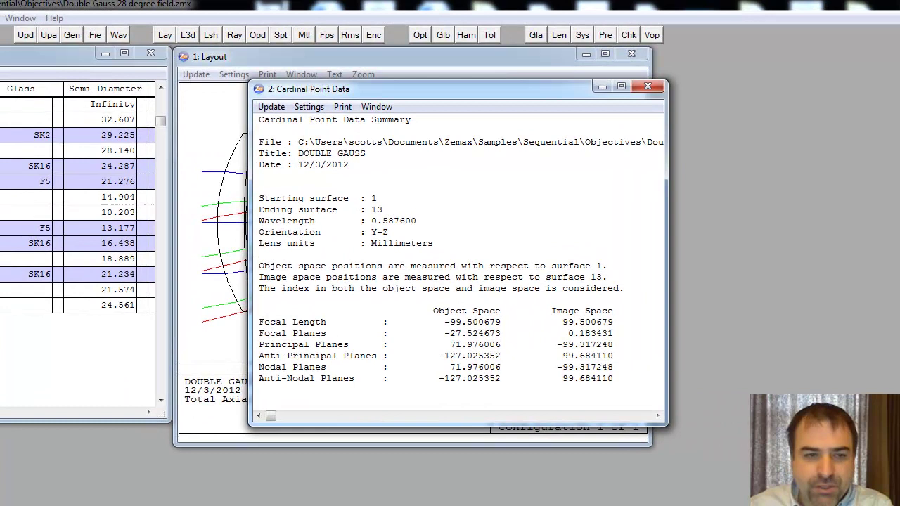
{"action": "double_click", "coordinate": [413, 256]}
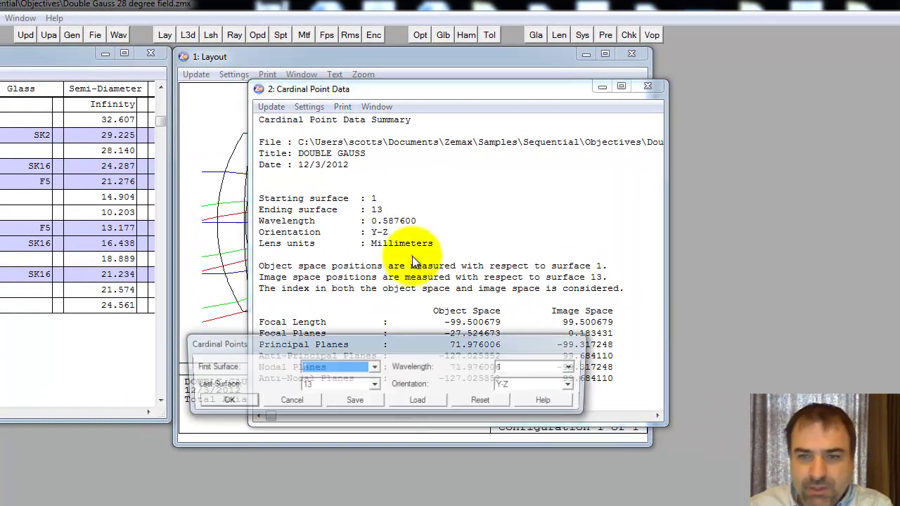
{"action": "left_click", "coordinate": [325, 372]}
{"action": "left_click", "coordinate": [313, 388]}
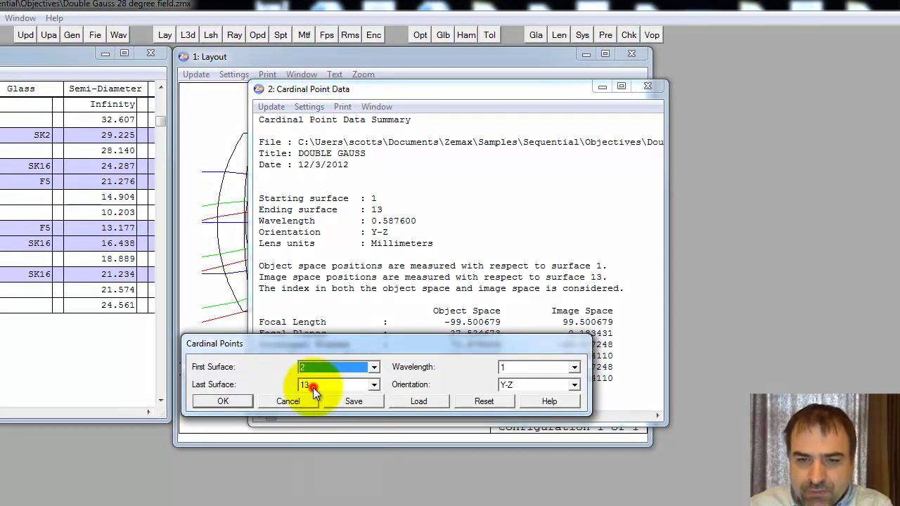
{"action": "left_click", "coordinate": [230, 402]}
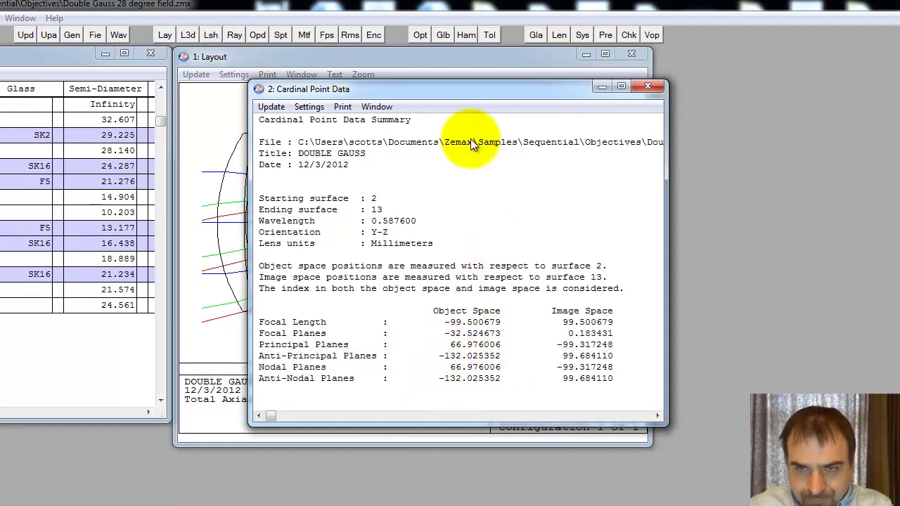
{"action": "left_click_drag", "start_coordinate": [405, 95], "coordinate": [601, 68]}
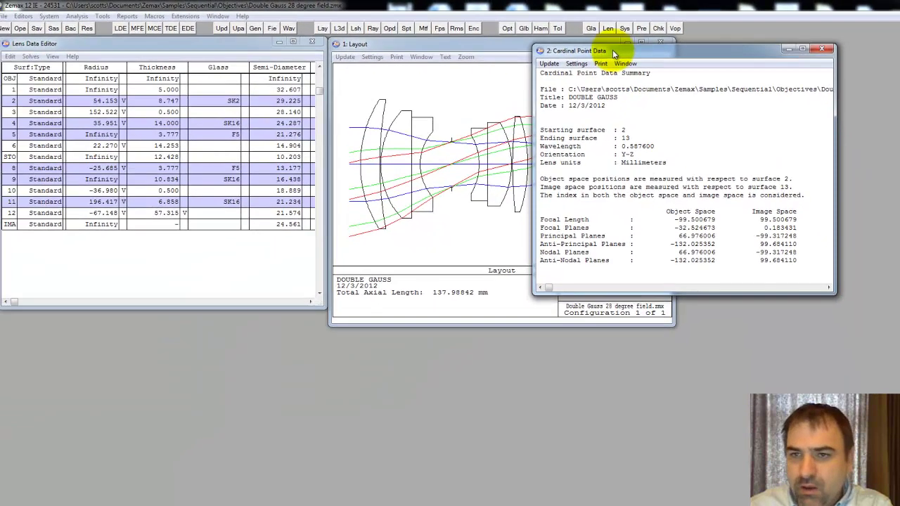
{"action": "left_click_drag", "start_coordinate": [571, 66], "coordinate": [640, 145]}
{"action": "left_click_drag", "start_coordinate": [663, 105], "coordinate": [654, 205]}
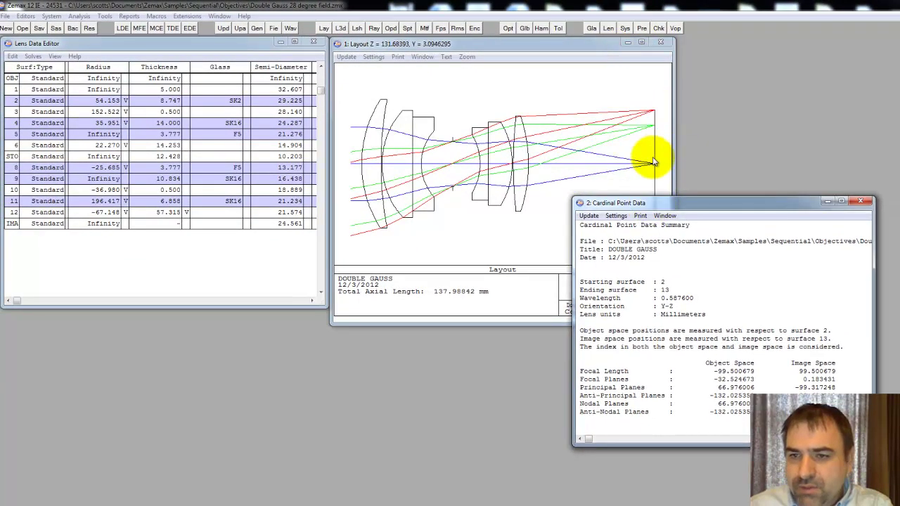
{"action": "left_click", "coordinate": [652, 162]}
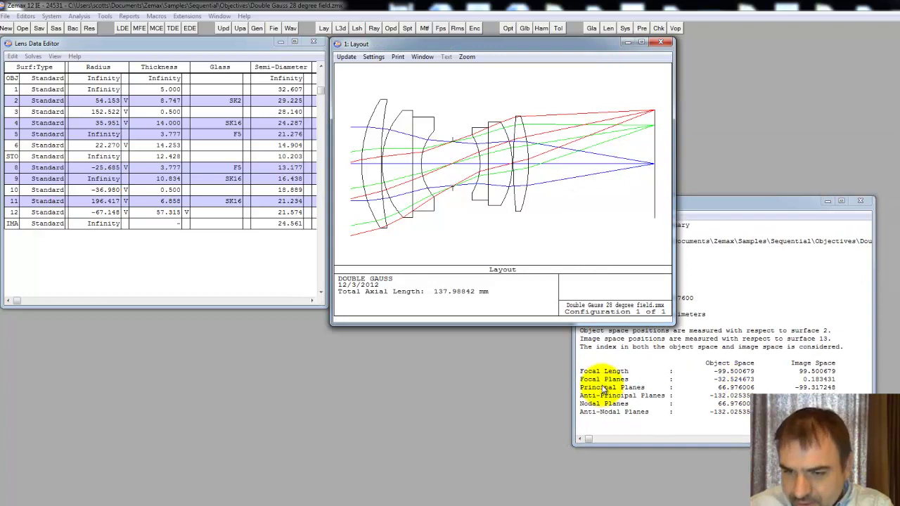
{"action": "left_click", "coordinate": [808, 387]}
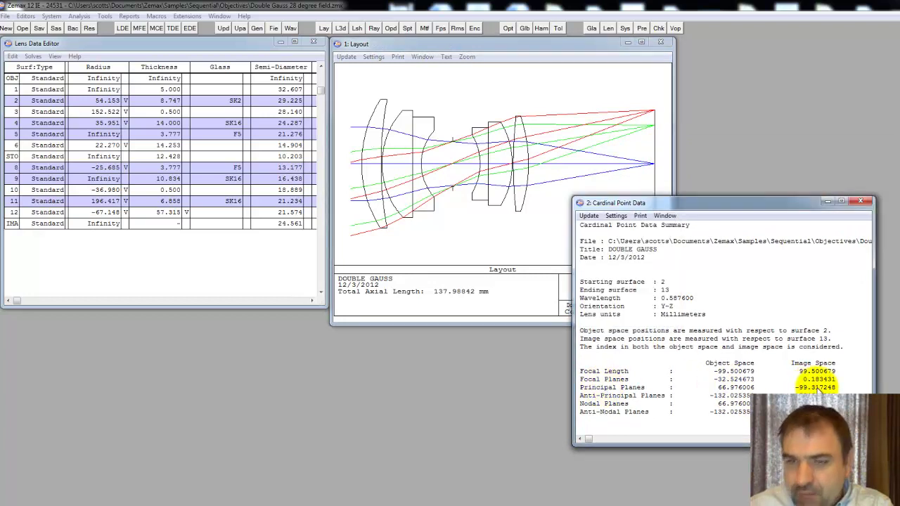
Insert two dummy surfaces before the image and set surface 13's thickness to -99.317248
{"action": "left_click", "coordinate": [643, 165]}
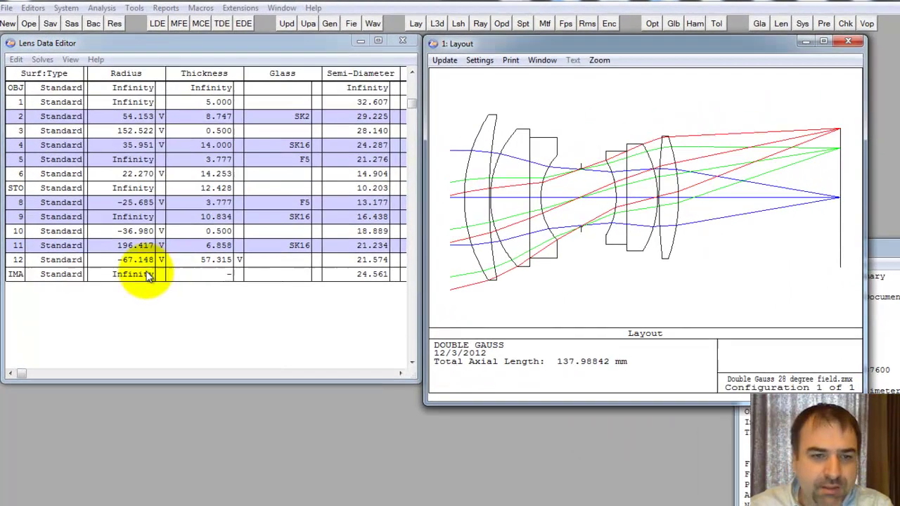
{"action": "left_click", "coordinate": [113, 233]}
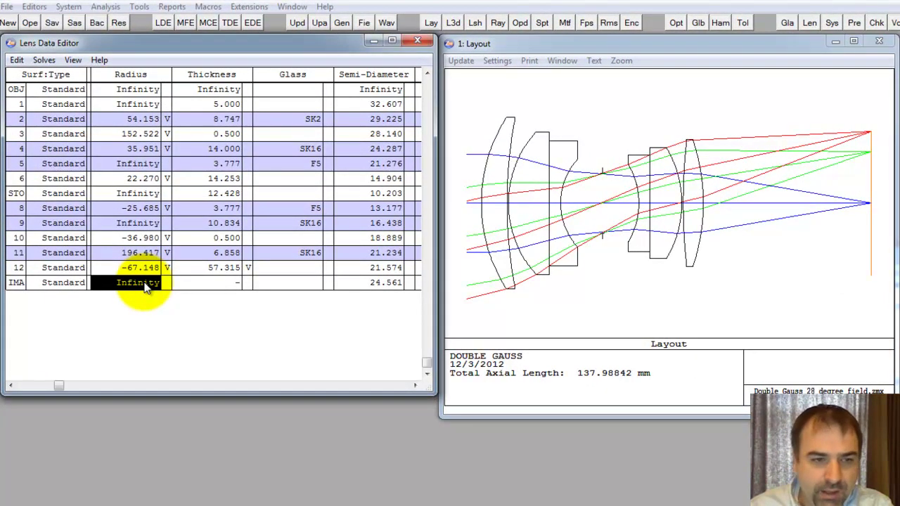
{"action": "key", "text": "Insert"}
{"action": "key", "text": "Insert"}
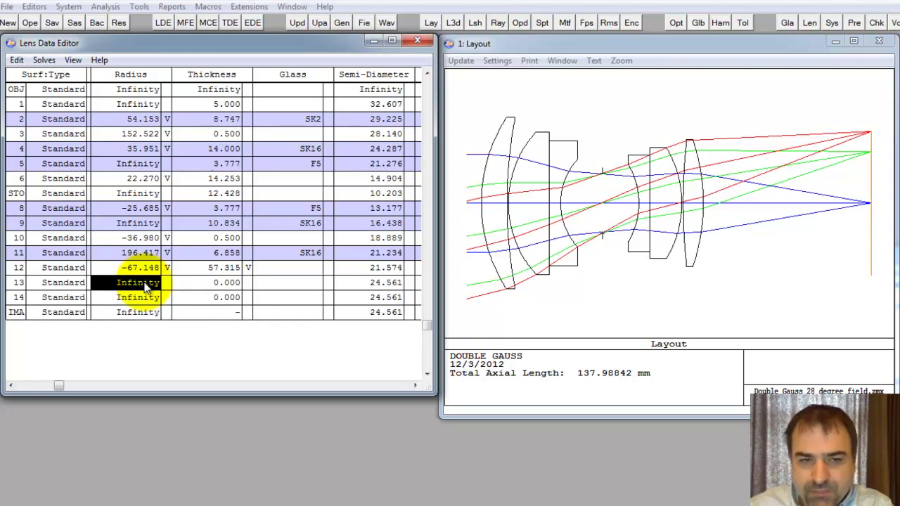
{"action": "left_click", "coordinate": [218, 287]}
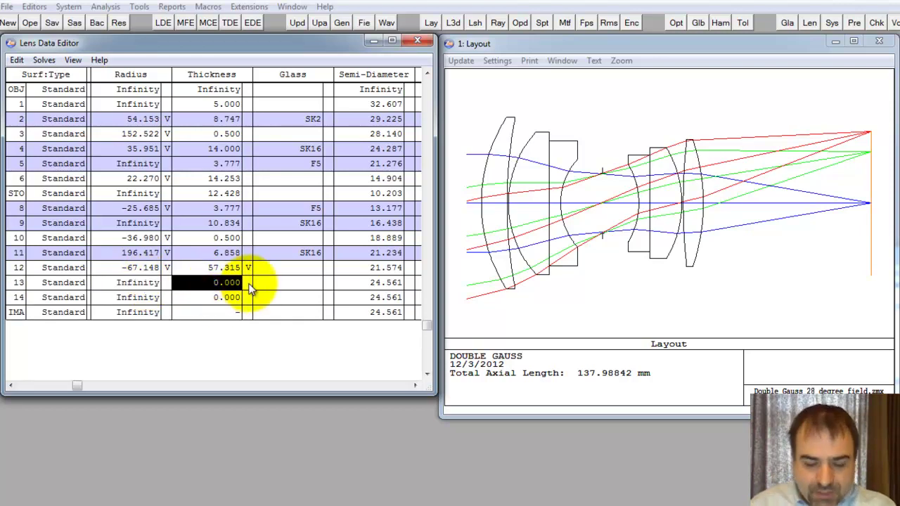
{"action": "type", "text": "-99.317248"}
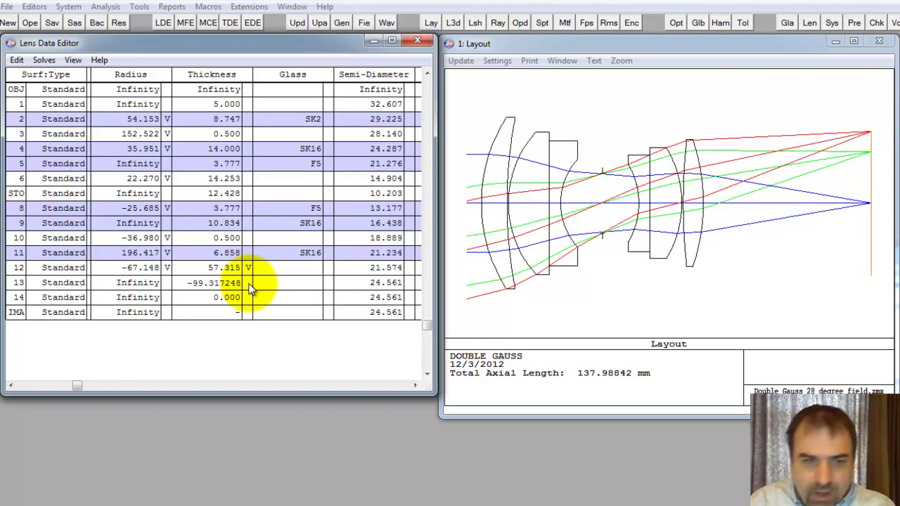
{"action": "key", "text": "Return"}
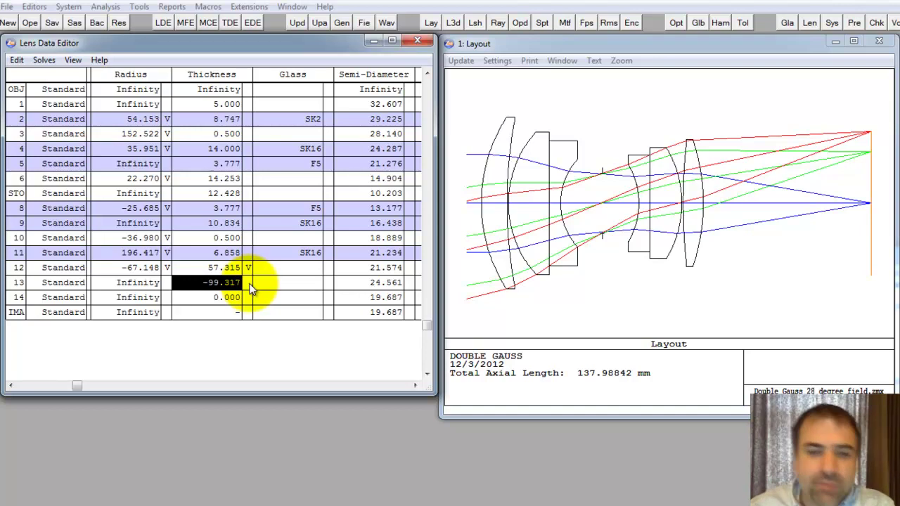
{"action": "left_click", "coordinate": [628, 278]}
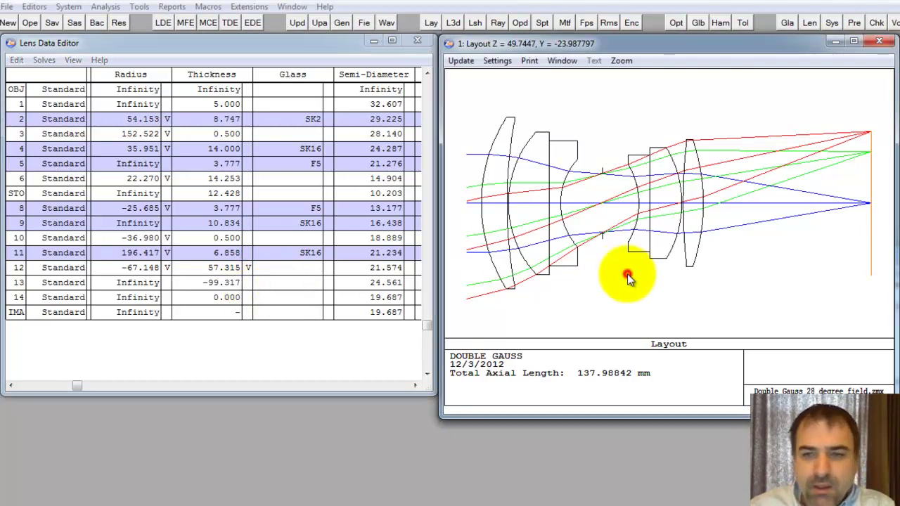
{"action": "mouse_move", "coordinate": [628, 278]}
{"action": "left_mouse_down"}
{"action": "mouse_move", "coordinate": [577, 151]}
{"action": "mouse_move", "coordinate": [581, 224]}
{"action": "left_mouse_up"}
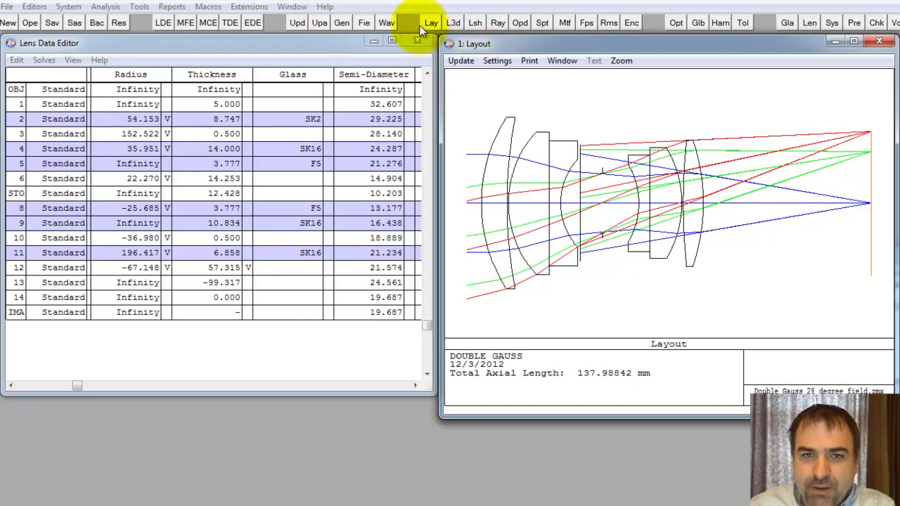
{"action": "left_click", "coordinate": [565, 22]}
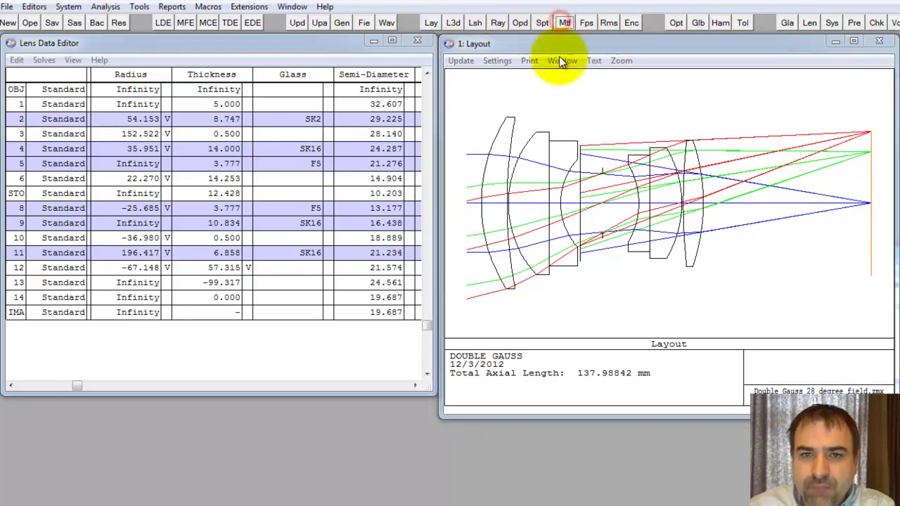
{"action": "left_click", "coordinate": [542, 23]}
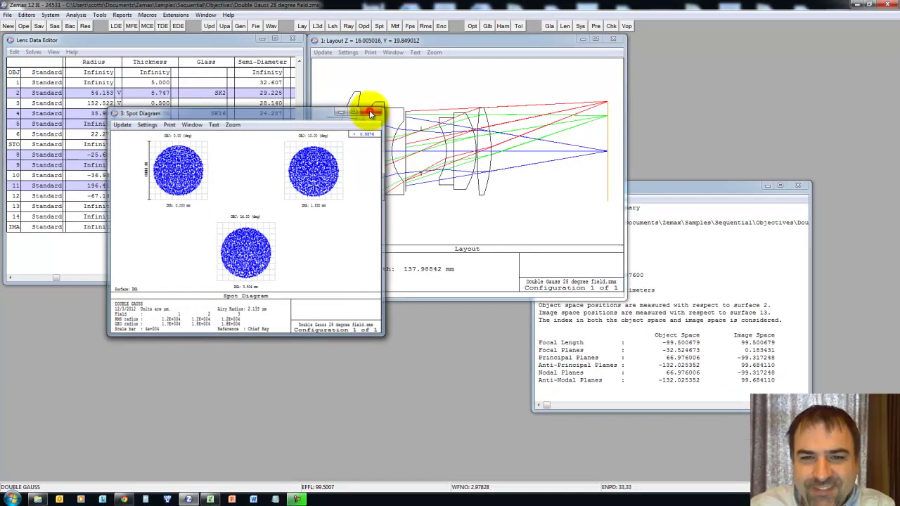
{"action": "left_click", "coordinate": [462, 129]}
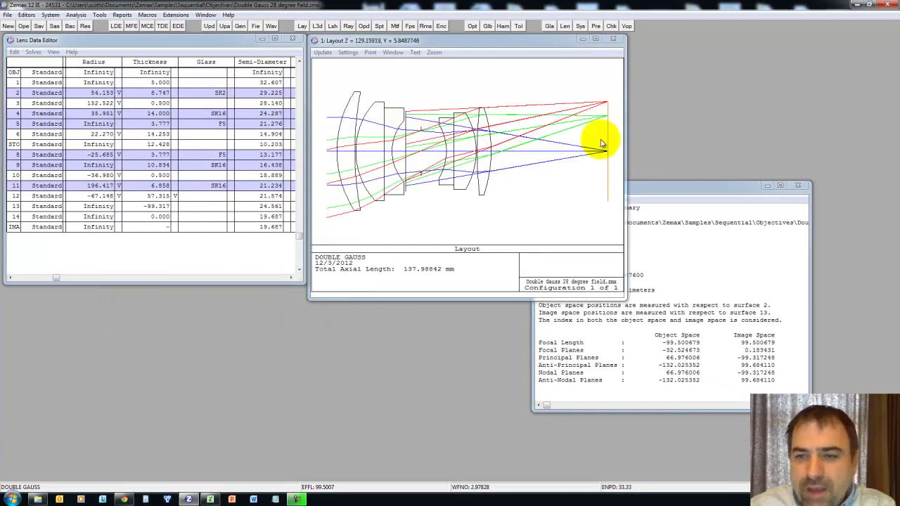
Give surface 14's thickness a Pickup solve from surface 13, scale -1, reading 99.317
{"action": "left_click", "coordinate": [152, 218]}
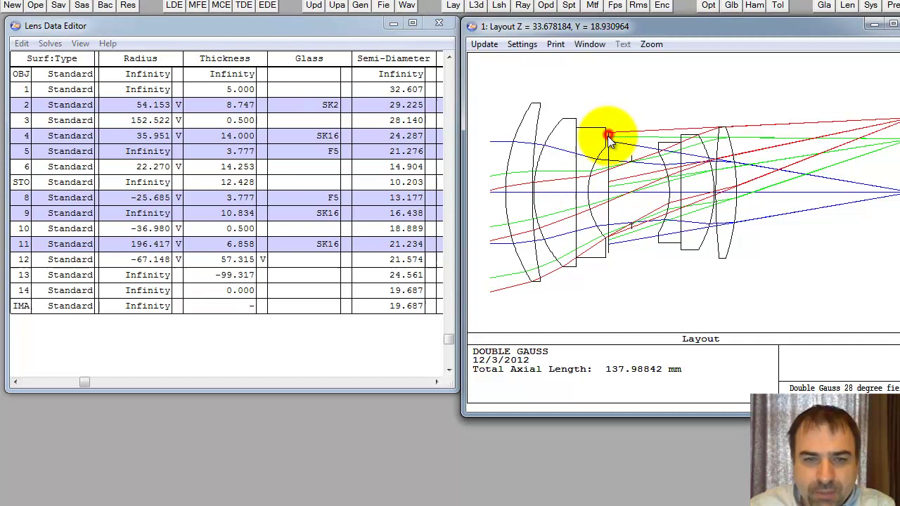
{"action": "left_click", "coordinate": [77, 275]}
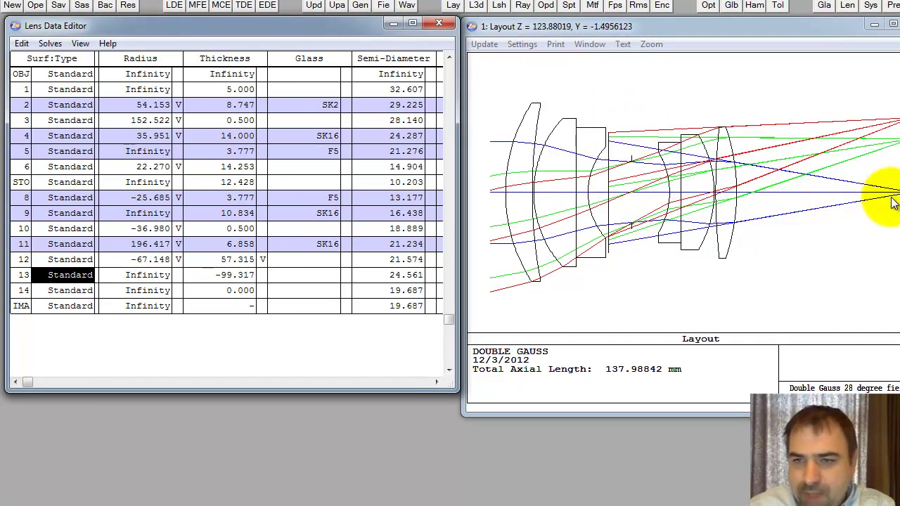
{"action": "left_click", "coordinate": [237, 293]}
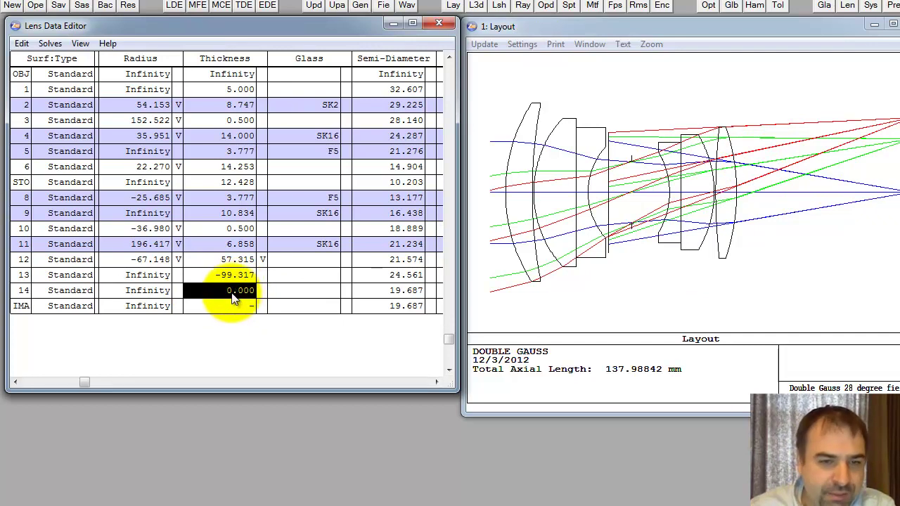
{"action": "right_click", "coordinate": [231, 294]}
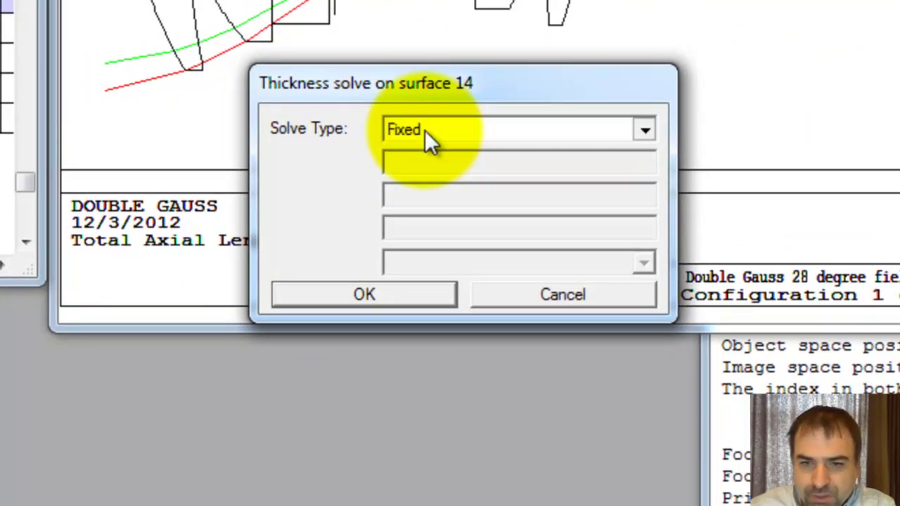
{"action": "left_click", "coordinate": [424, 131]}
{"action": "left_click", "coordinate": [407, 243]}
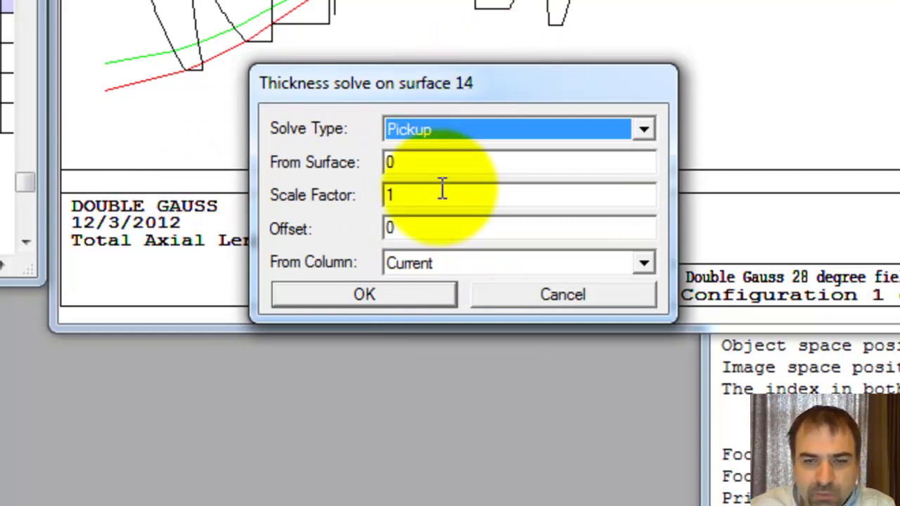
{"action": "left_click", "coordinate": [424, 165]}
{"action": "type", "text": "13"}
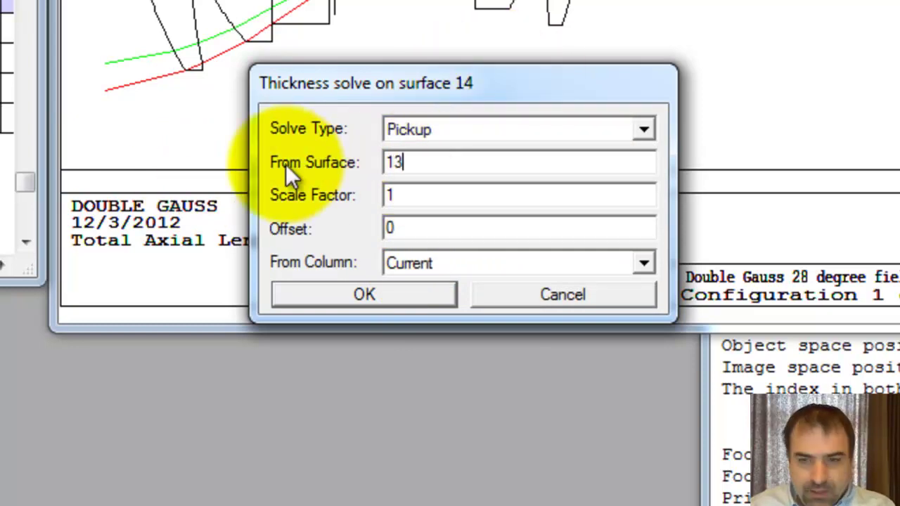
{"action": "key", "text": "Tab"}
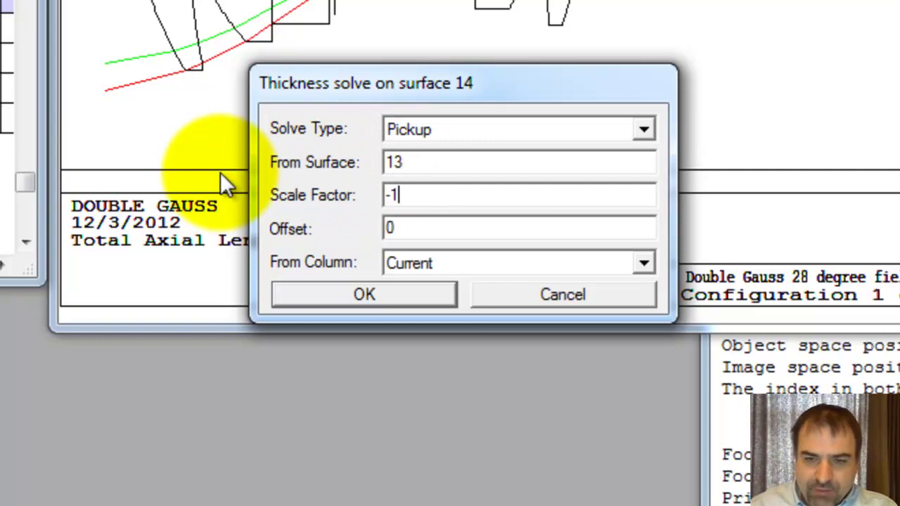
{"action": "type", "text": "-1"}
{"action": "left_click", "coordinate": [380, 301]}
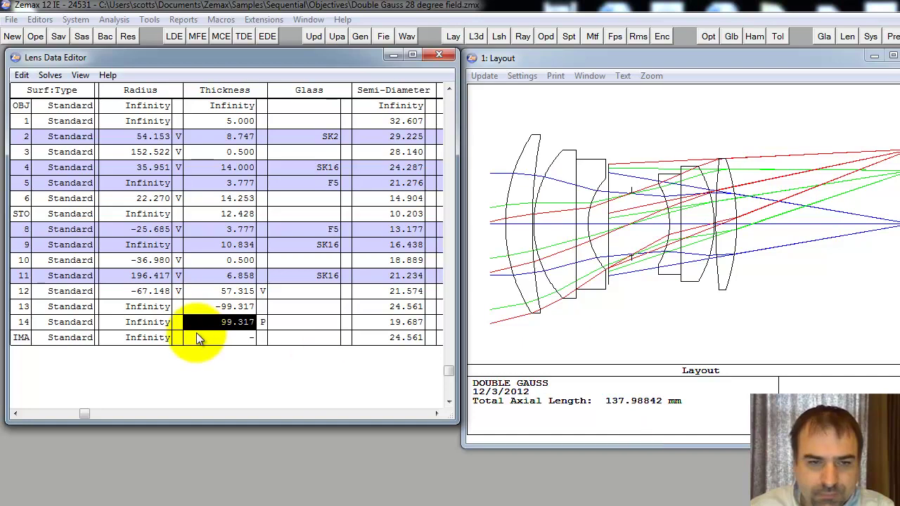
Bring the updated layout forward and briefly check the spot diagram
{"action": "left_click", "coordinate": [690, 289]}
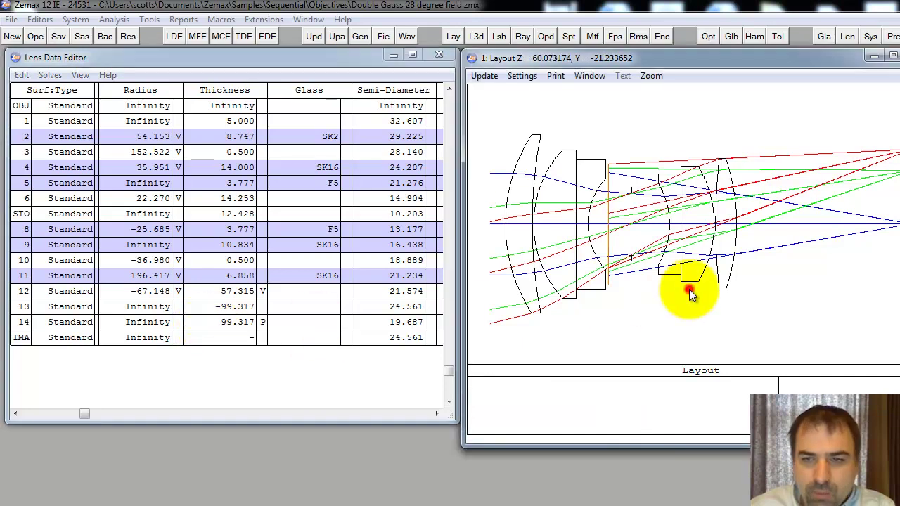
{"action": "left_click", "coordinate": [569, 36]}
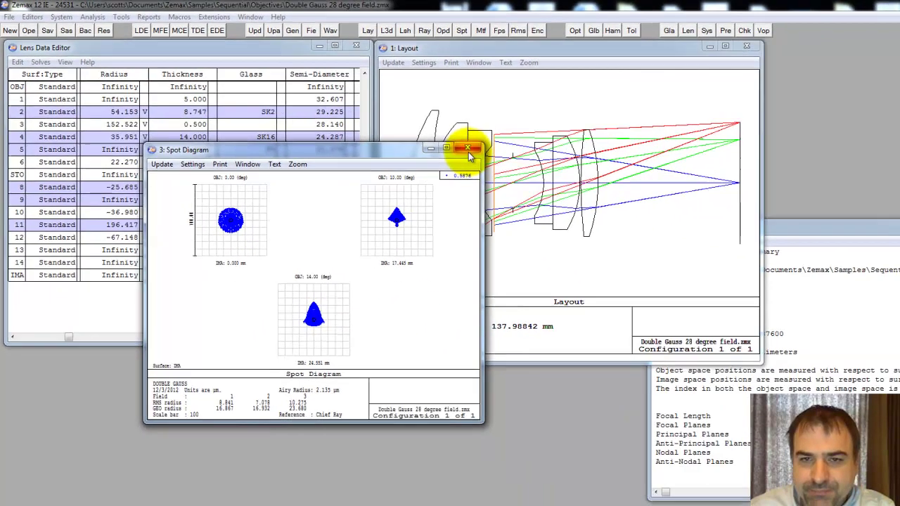
{"action": "left_click", "coordinate": [467, 149]}
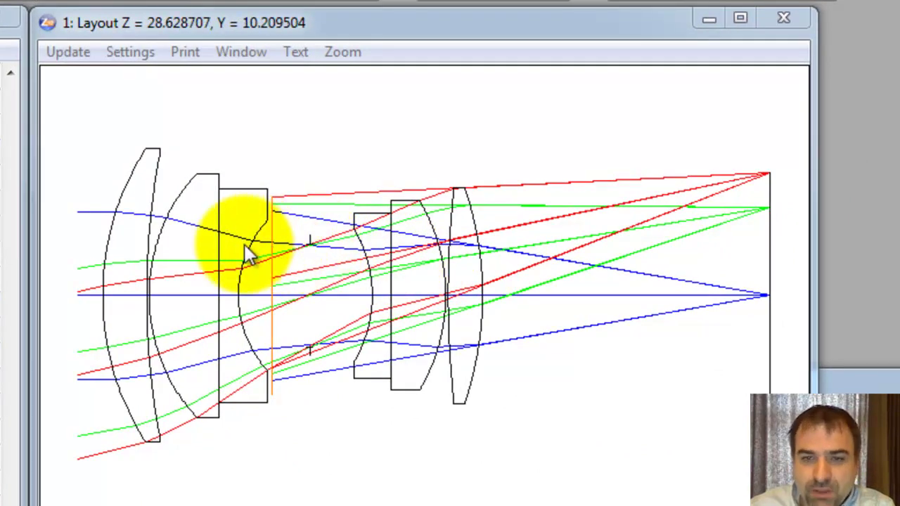
Zoom the layout plot into a small boxed region around the ray crossings
{"action": "left_click", "coordinate": [80, 208]}
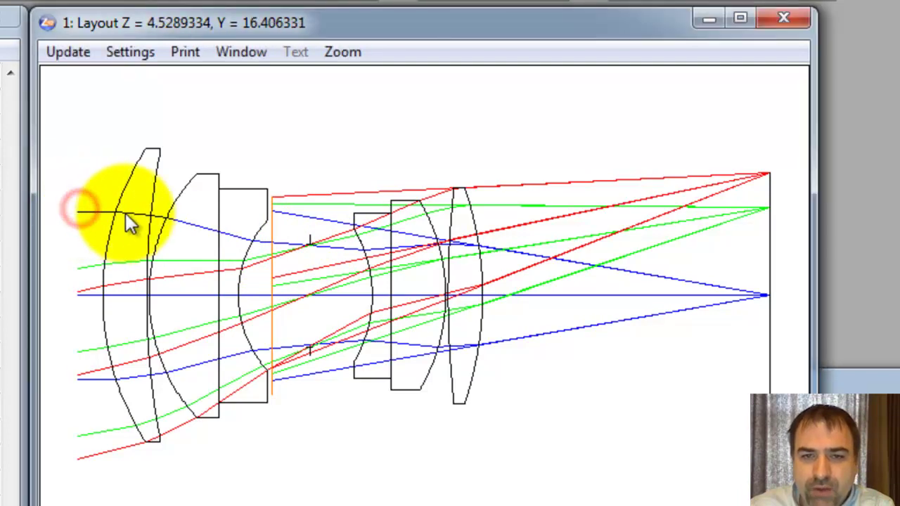
{"action": "left_click", "coordinate": [110, 217]}
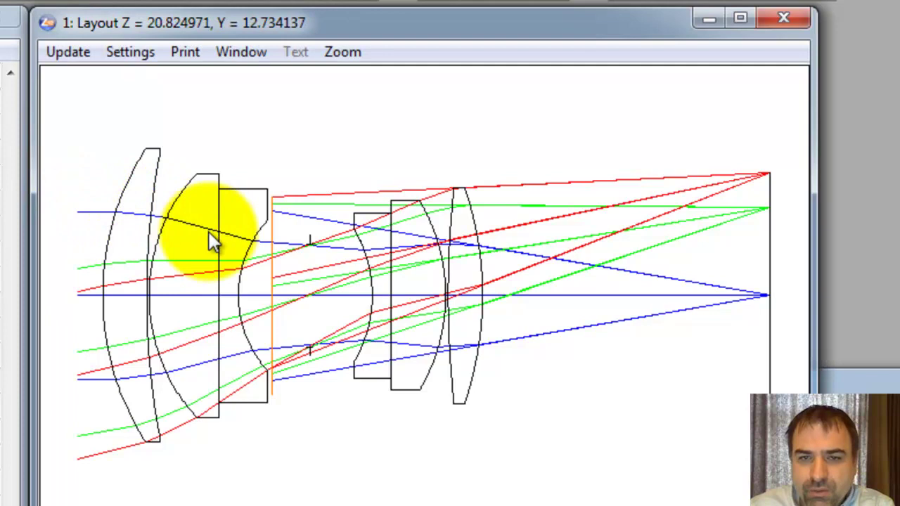
{"action": "left_click", "coordinate": [295, 232]}
{"action": "left_click", "coordinate": [326, 262]}
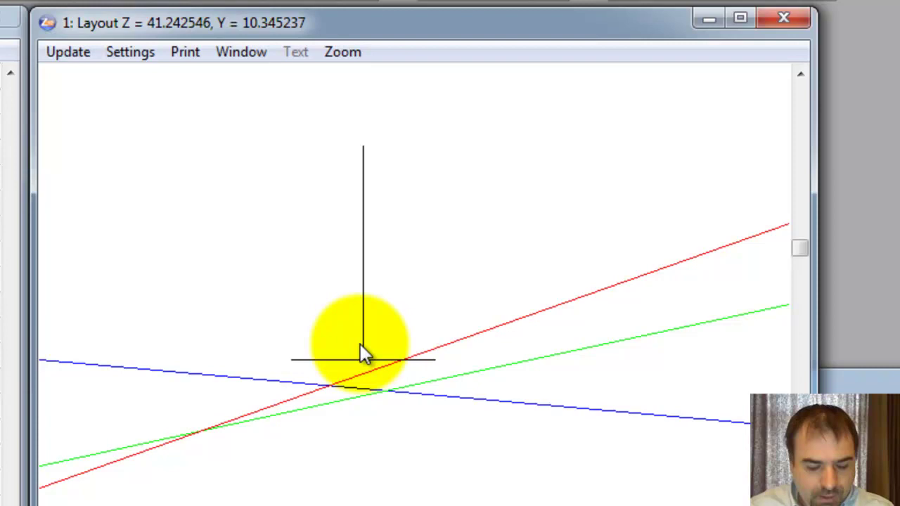
Set ray aiming to Paraxial in the General settings and recheck the layout
{"action": "key", "text": "ctrl+g"}
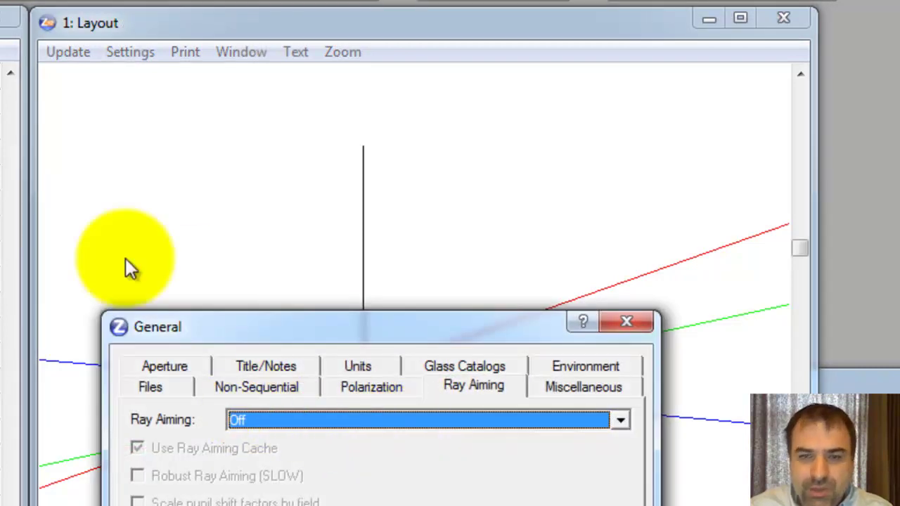
{"action": "left_click", "coordinate": [239, 420]}
{"action": "left_click", "coordinate": [245, 456]}
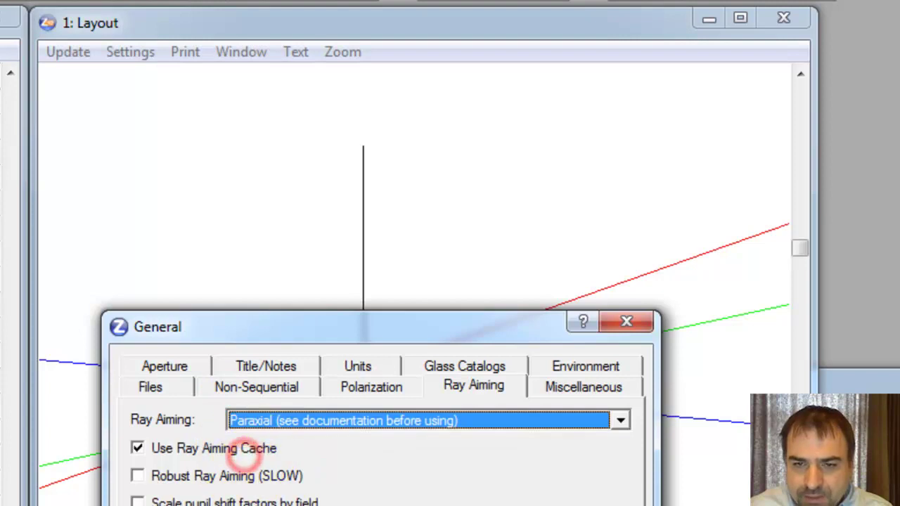
{"action": "key", "text": "Return"}
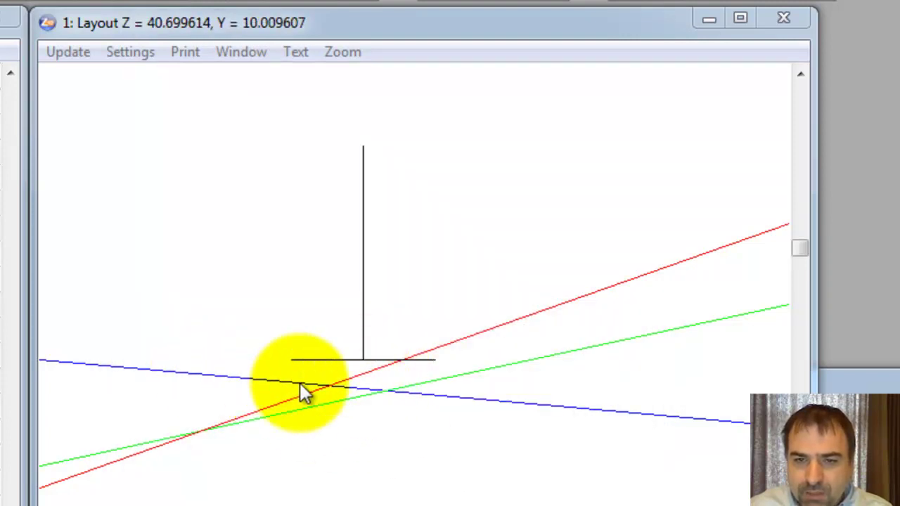
{"action": "left_click", "coordinate": [363, 359]}
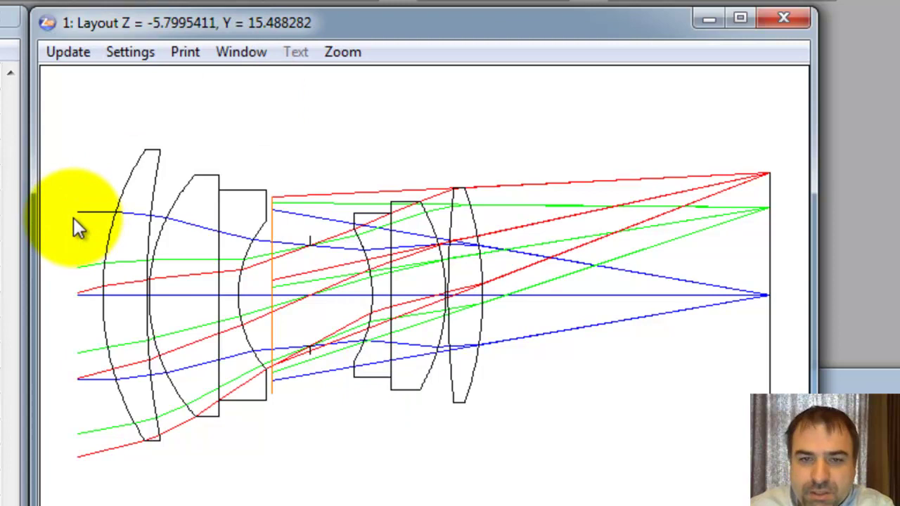
{"action": "left_click", "coordinate": [309, 248]}
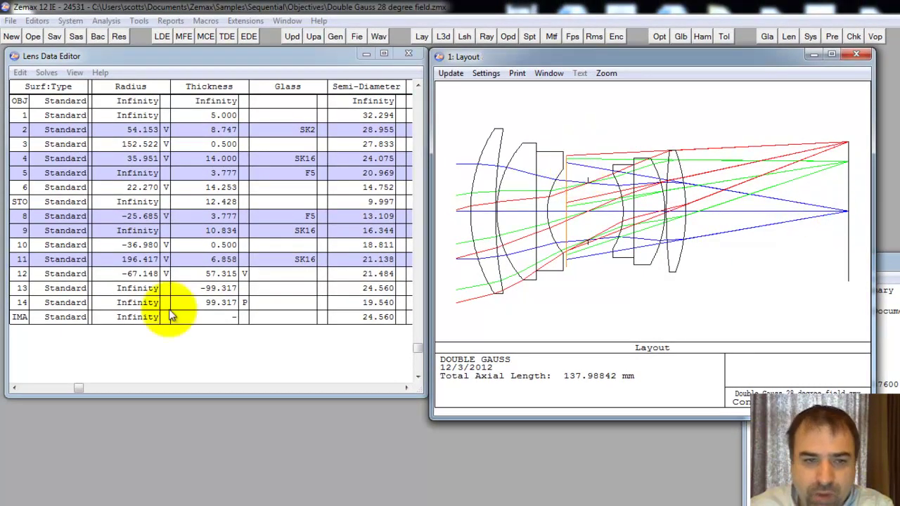
Make surface 13 skip rays in its Draw properties
{"action": "left_click", "coordinate": [50, 291]}
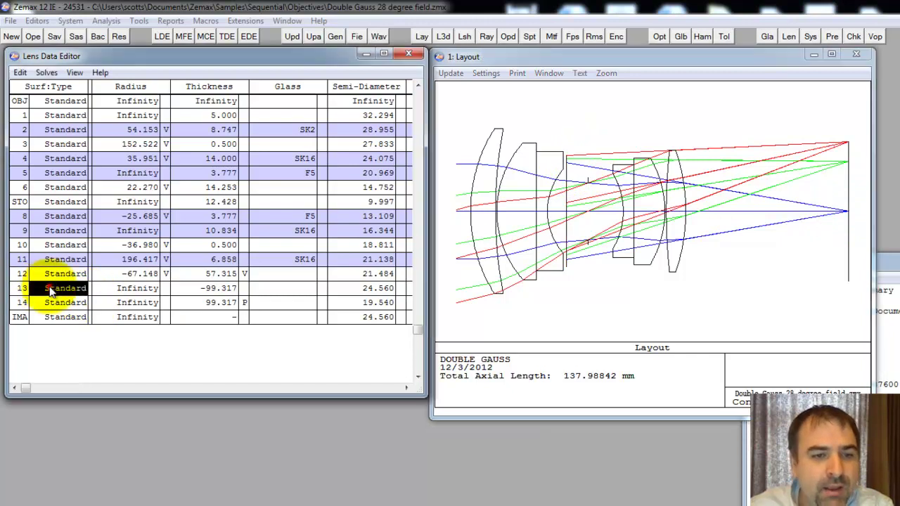
{"action": "double_click", "coordinate": [61, 294]}
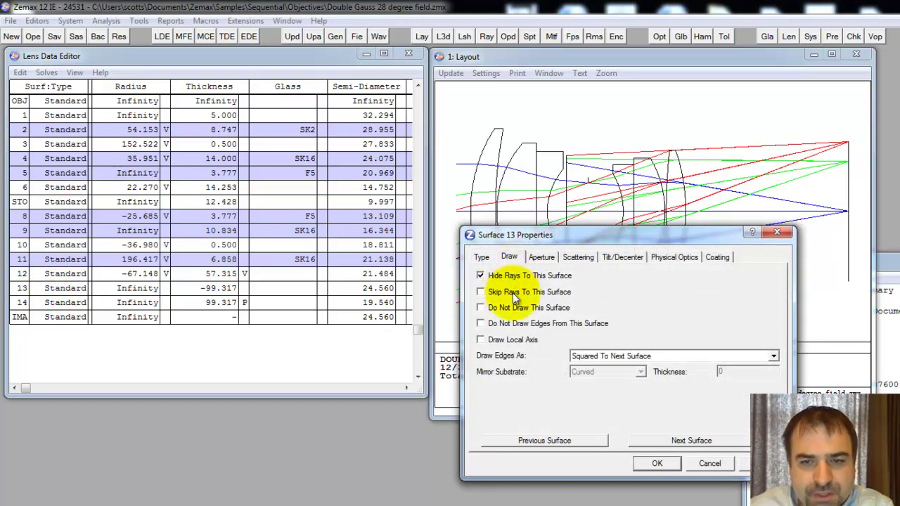
{"action": "left_click", "coordinate": [513, 293]}
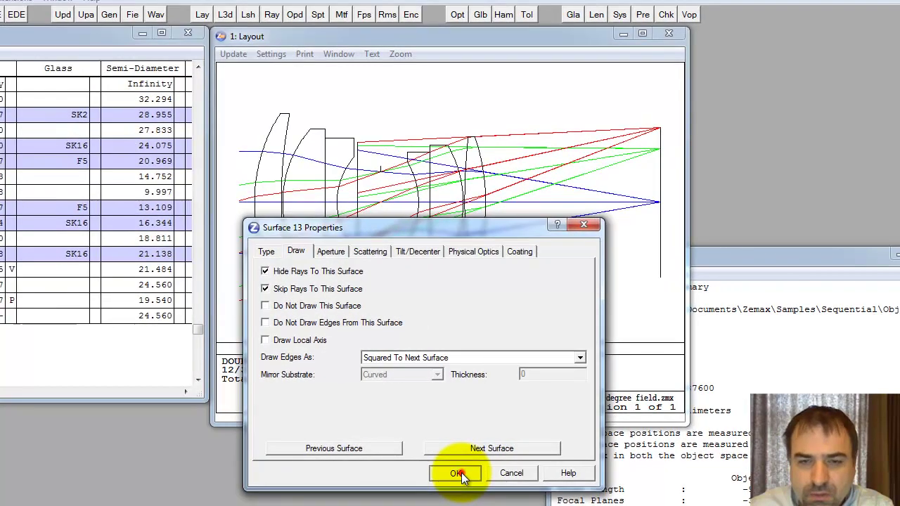
{"action": "left_click", "coordinate": [656, 465]}
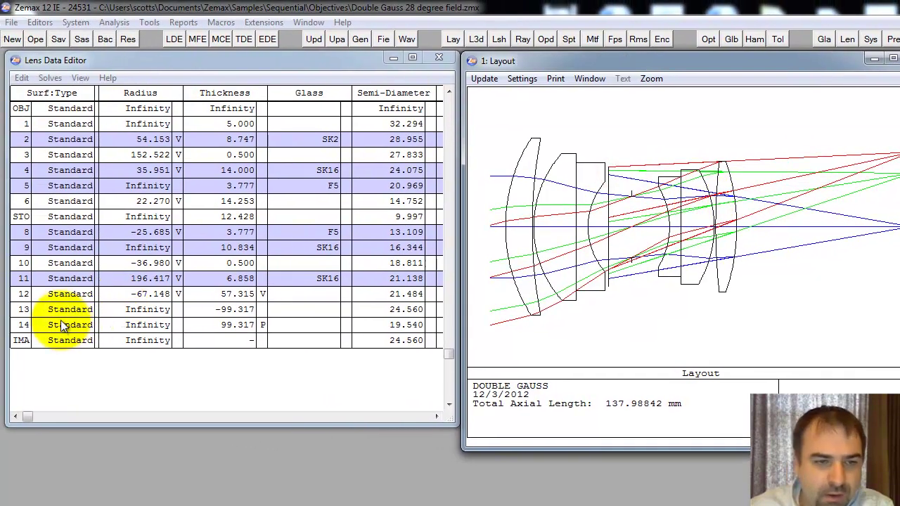
Make surface 14 both skip and hide rays in its Draw properties
{"action": "double_click", "coordinate": [62, 325]}
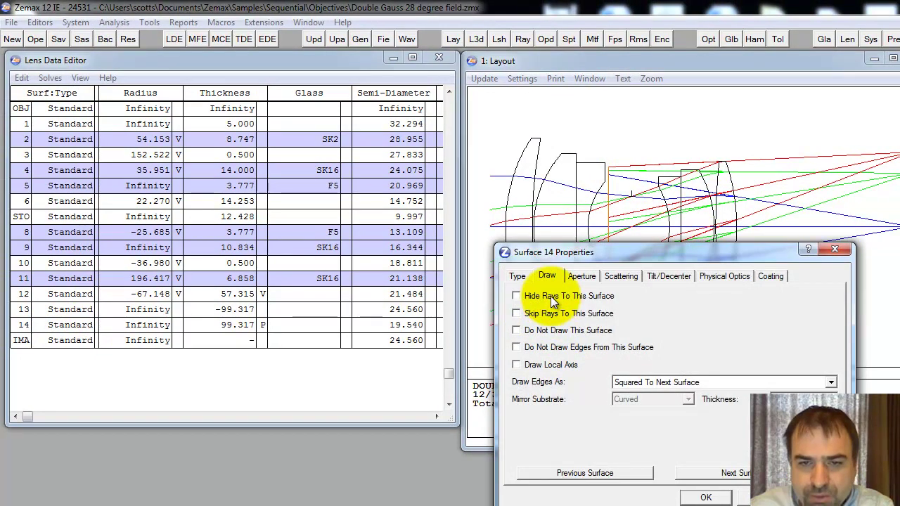
{"action": "left_click", "coordinate": [547, 315]}
{"action": "left_click", "coordinate": [532, 296]}
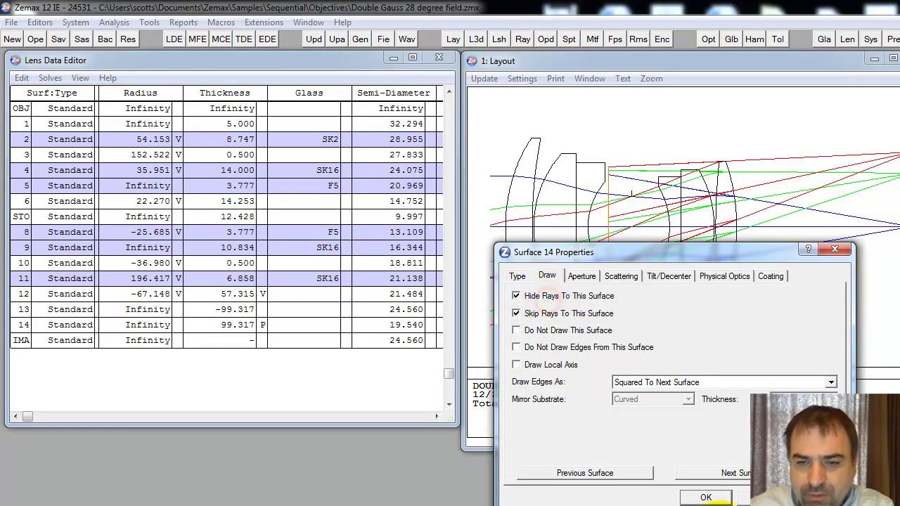
{"action": "left_click", "coordinate": [707, 498]}
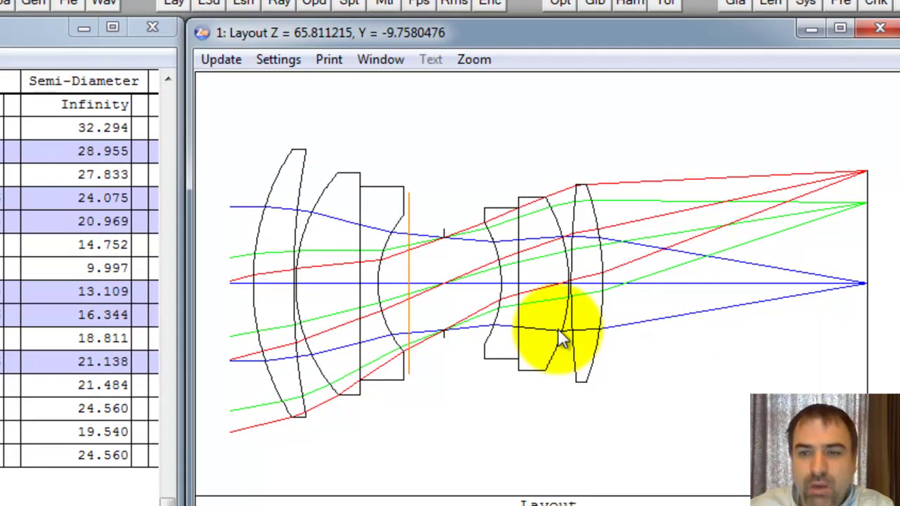
Read Z/Y coordinates at several layout points, then copy the layout plot to the clipboard
{"action": "left_click", "coordinate": [557, 322]}
{"action": "left_click", "coordinate": [450, 227]}
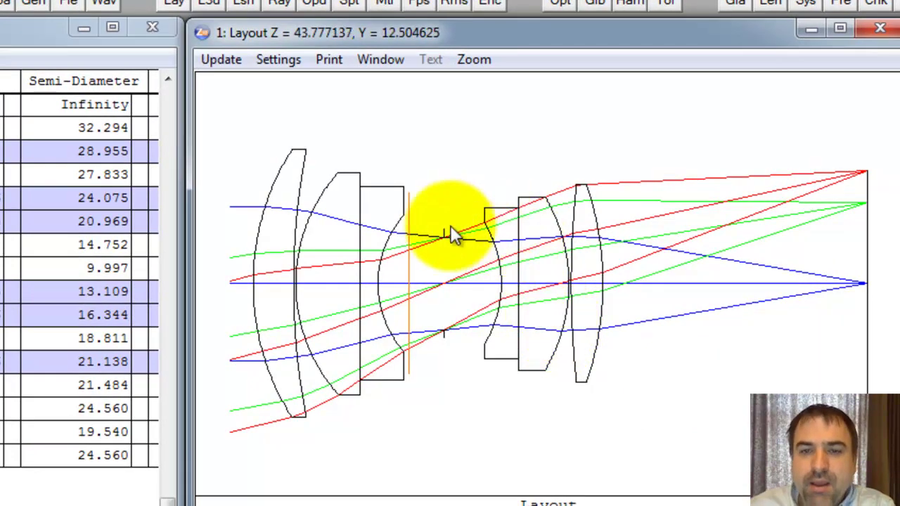
{"action": "mouse_move", "coordinate": [450, 226]}
{"action": "left_mouse_down"}
{"action": "mouse_move", "coordinate": [407, 195]}
{"action": "mouse_move", "coordinate": [422, 227]}
{"action": "mouse_move", "coordinate": [417, 368]}
{"action": "left_mouse_up"}
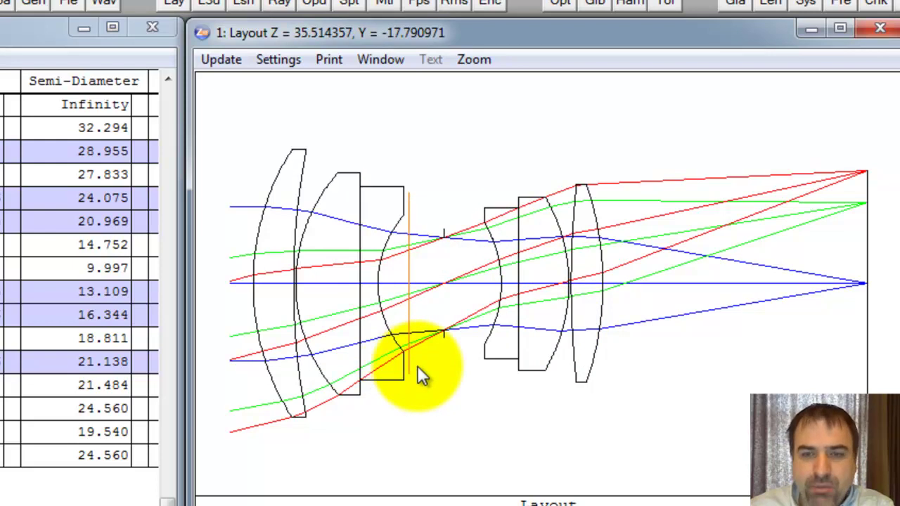
{"action": "mouse_move", "coordinate": [417, 367]}
{"action": "left_mouse_down"}
{"action": "mouse_move", "coordinate": [579, 248]}
{"action": "mouse_move", "coordinate": [468, 173]}
{"action": "mouse_move", "coordinate": [509, 214]}
{"action": "mouse_move", "coordinate": [536, 299]}
{"action": "mouse_move", "coordinate": [593, 271]}
{"action": "mouse_move", "coordinate": [683, 268]}
{"action": "mouse_move", "coordinate": [421, 243]}
{"action": "mouse_move", "coordinate": [516, 261]}
{"action": "left_mouse_up"}
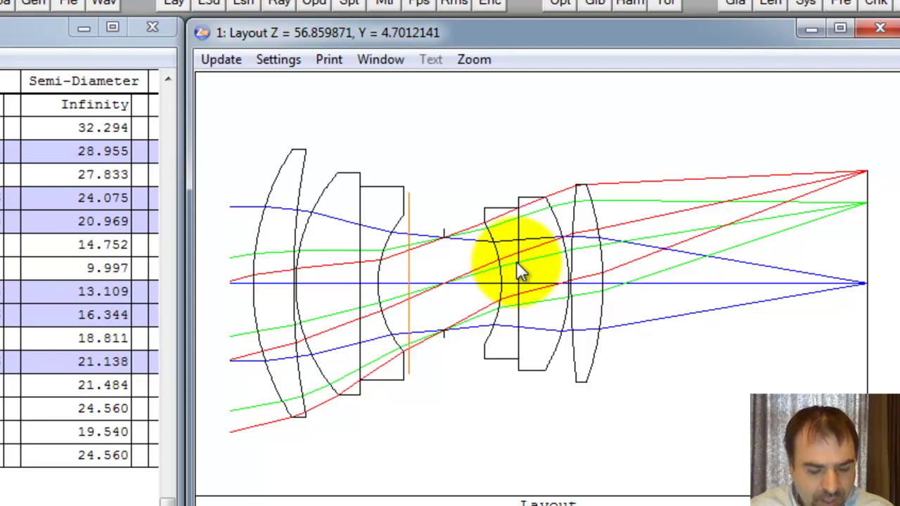
{"action": "left_click_drag", "start_coordinate": [520, 273], "coordinate": [521, 272]}
{"action": "left_click", "coordinate": [120, 131]}
{"action": "left_click_drag", "start_coordinate": [465, 135], "coordinate": [466, 134]}
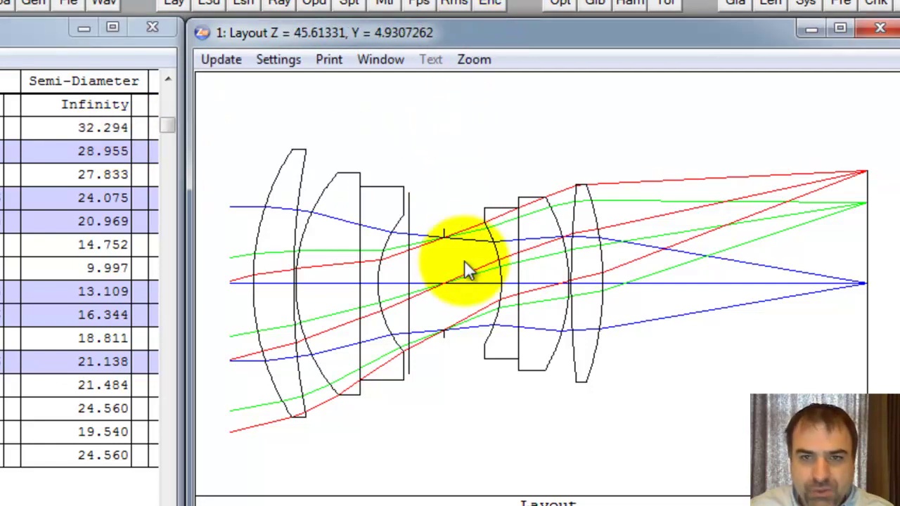
{"action": "left_click", "coordinate": [381, 59]}
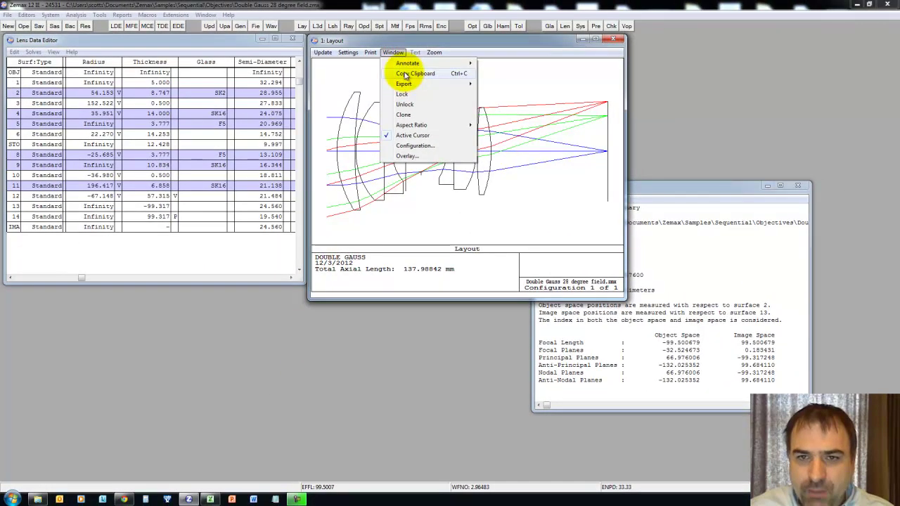
Start a new PowerPoint presentation, make slide 1 Blank, and paste the layout plot
{"action": "left_click", "coordinate": [232, 500]}
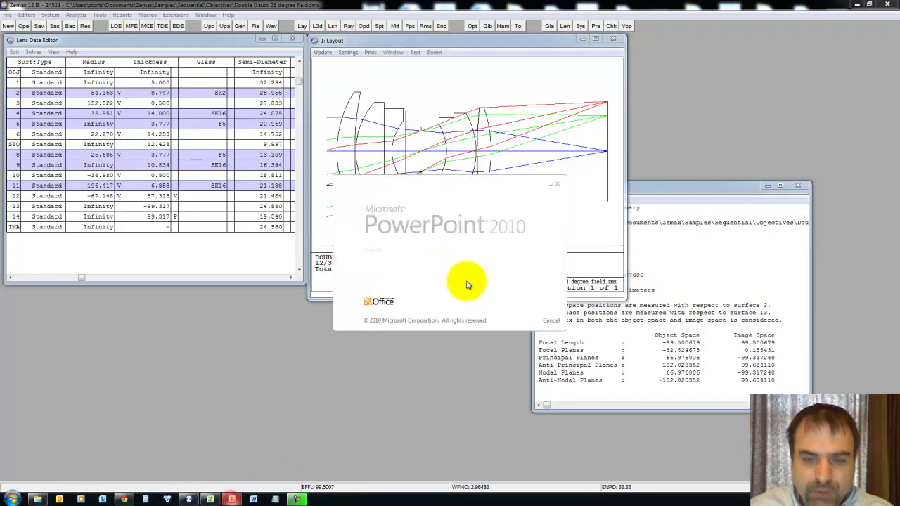
{"action": "double_click", "coordinate": [615, 93]}
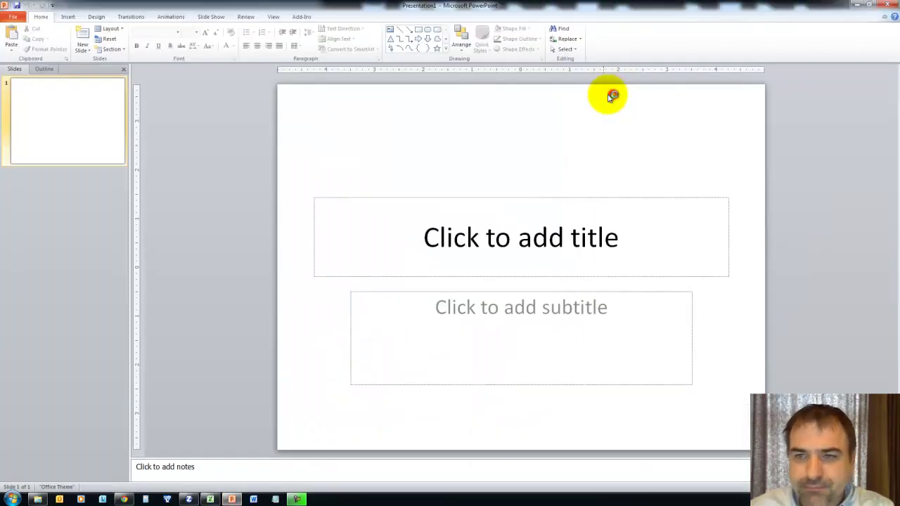
{"action": "left_click", "coordinate": [111, 29]}
{"action": "left_click", "coordinate": [131, 174]}
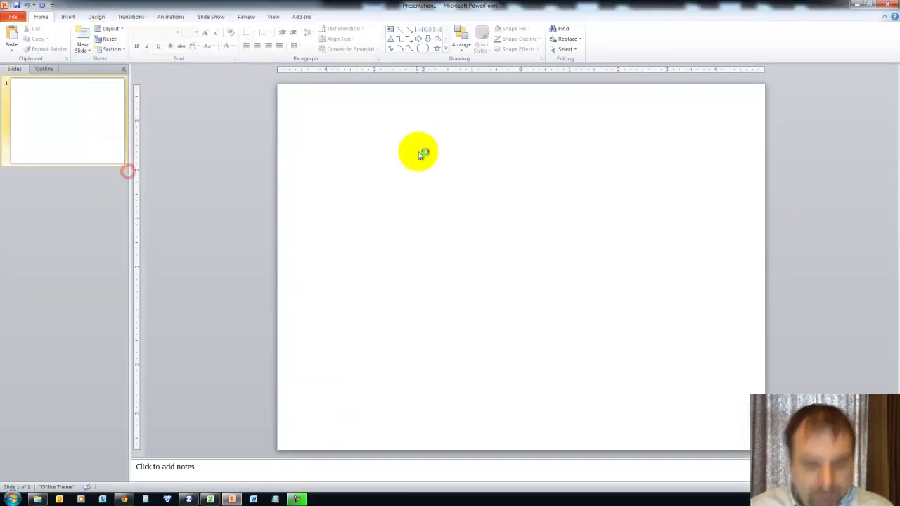
{"action": "key", "text": "ctrl+v"}
Set the pasted picture's height to 6" and position it on the slide
{"action": "double_click", "coordinate": [540, 176]}
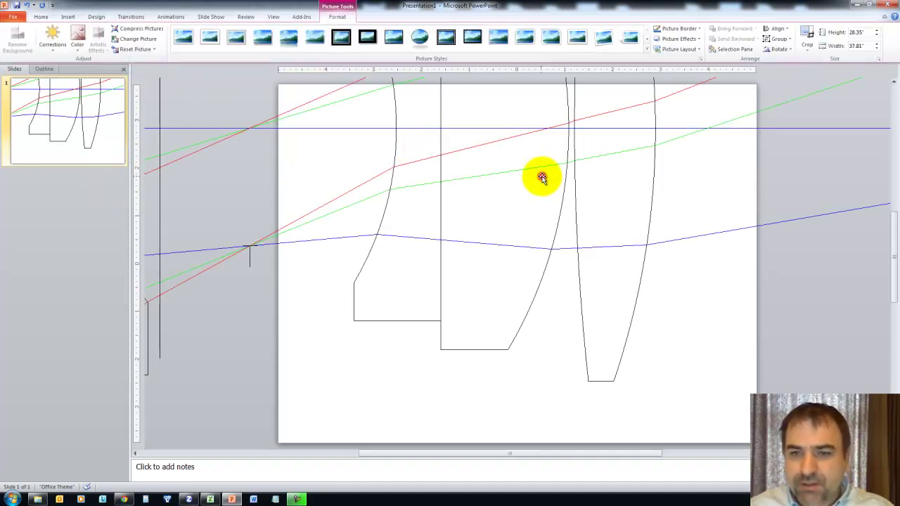
{"action": "left_click", "coordinate": [865, 33]}
{"action": "type", "text": "6"}
{"action": "key", "text": "Return"}
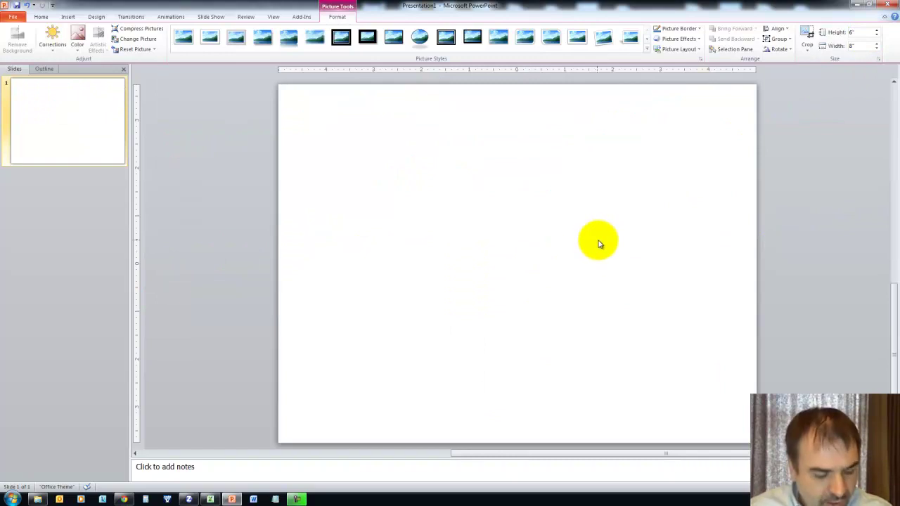
{"action": "scroll", "coordinate": [598, 243], "scroll_direction": "down", "scroll_amount": 5}
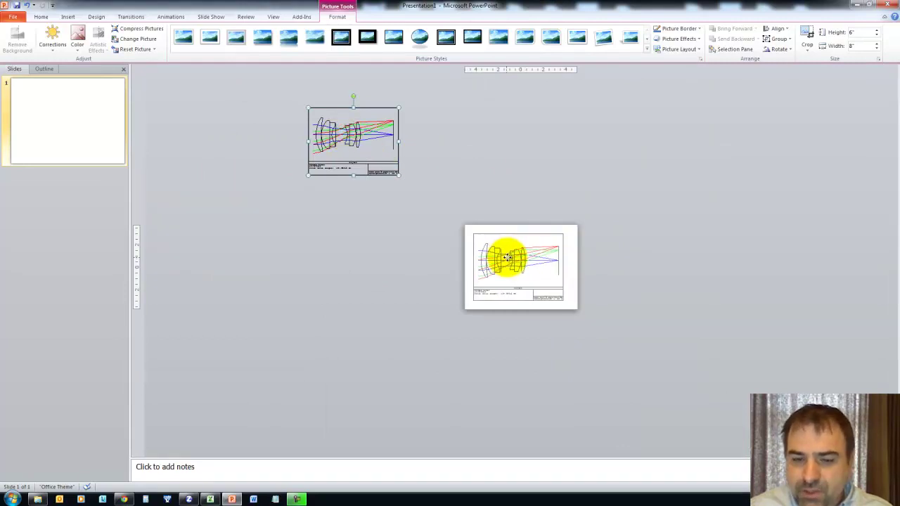
{"action": "left_click_drag", "start_coordinate": [507, 257], "coordinate": [506, 258]}
{"action": "scroll", "coordinate": [508, 259], "scroll_direction": "up", "scroll_amount": 5}
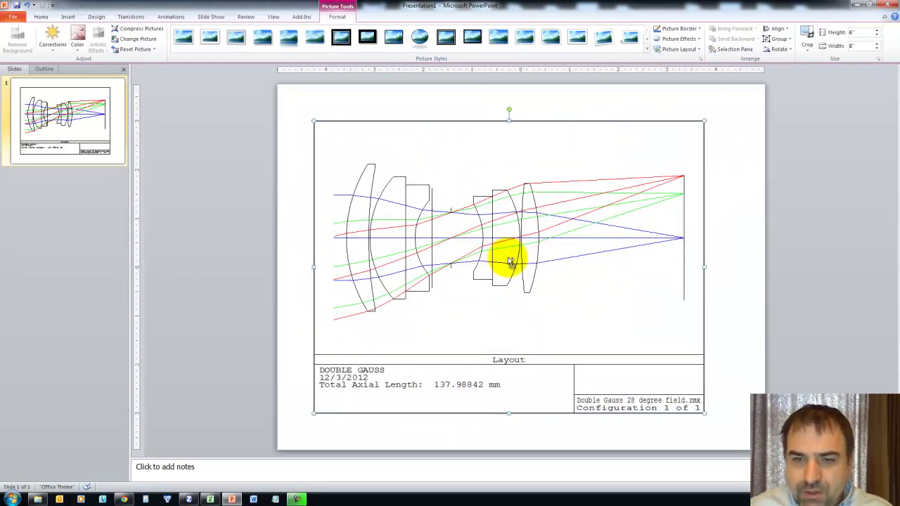
{"action": "scroll", "coordinate": [511, 261], "scroll_direction": "up", "scroll_amount": 1}
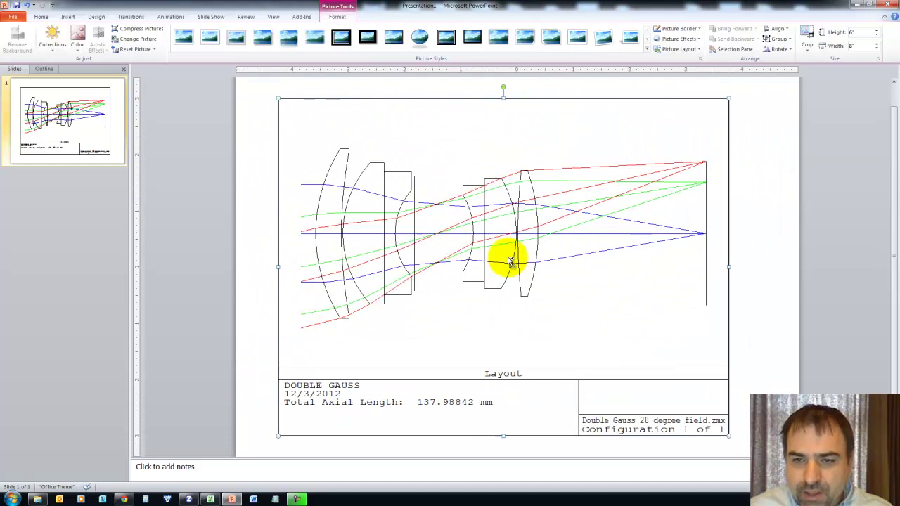
Draw a straight line from the image point back along the blue ray
{"action": "left_click", "coordinate": [42, 17]}
{"action": "left_click", "coordinate": [399, 29]}
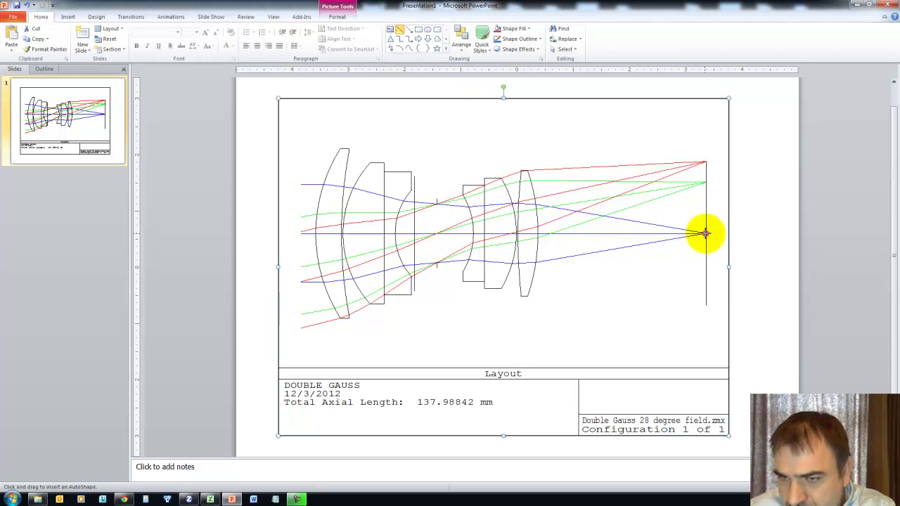
{"action": "left_click_drag", "start_coordinate": [706, 234], "coordinate": [549, 205]}
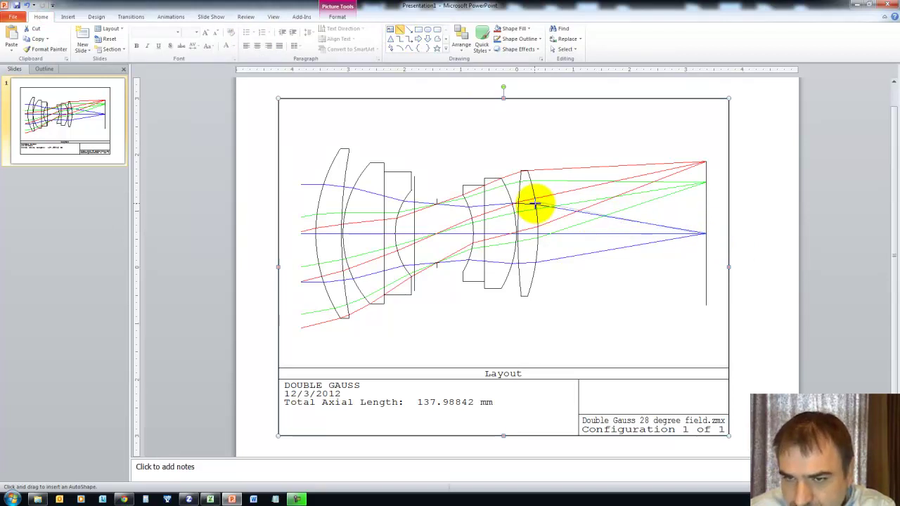
{"action": "left_click_drag", "start_coordinate": [537, 204], "coordinate": [537, 205]}
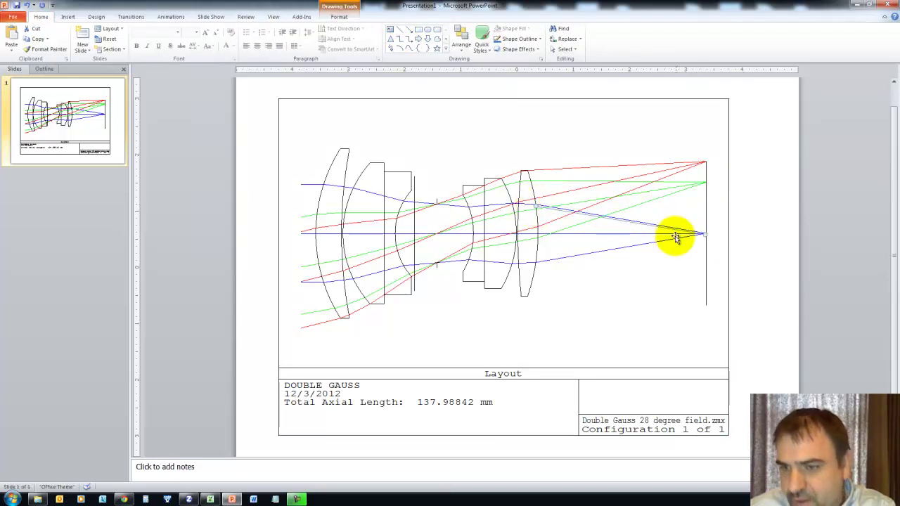
Turn off Snap objects to grid in Grid and Guides
{"action": "right_click", "coordinate": [765, 224]}
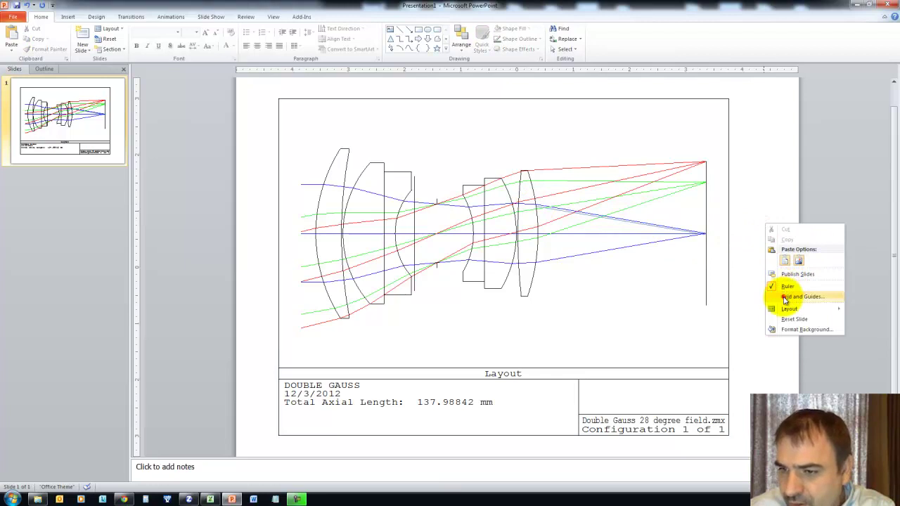
{"action": "left_click", "coordinate": [785, 299]}
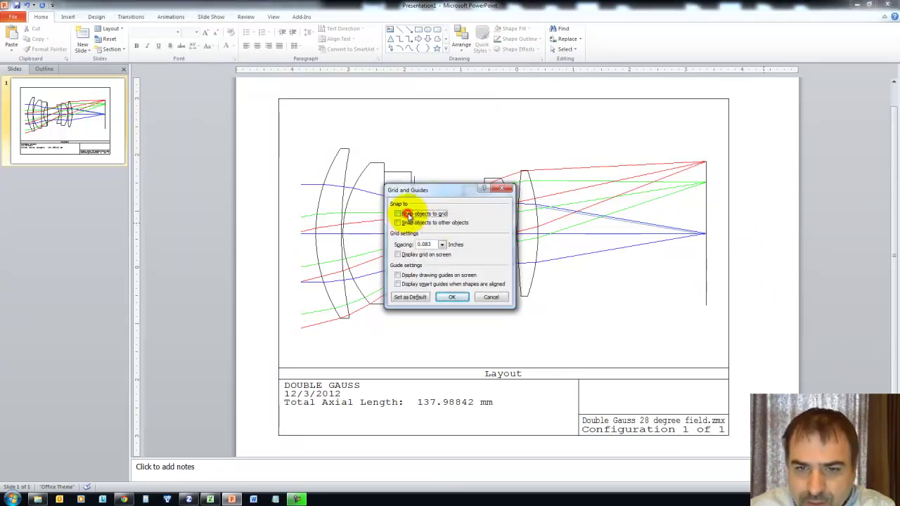
{"action": "left_click", "coordinate": [408, 215]}
{"action": "left_click", "coordinate": [453, 297]}
Adjust both line endpoints so it lies exactly on the blue ray and image point
{"action": "left_click", "coordinate": [701, 236]}
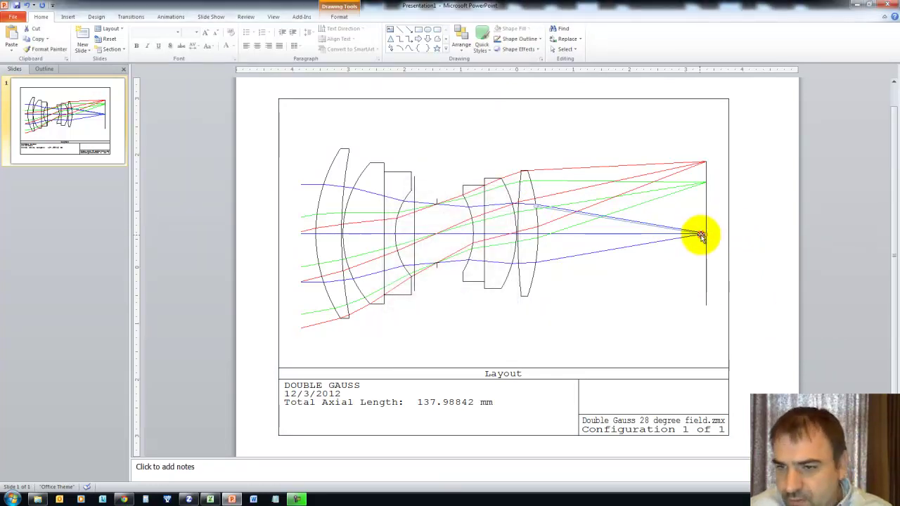
{"action": "scroll", "coordinate": [703, 235], "scroll_direction": "up", "scroll_amount": 5}
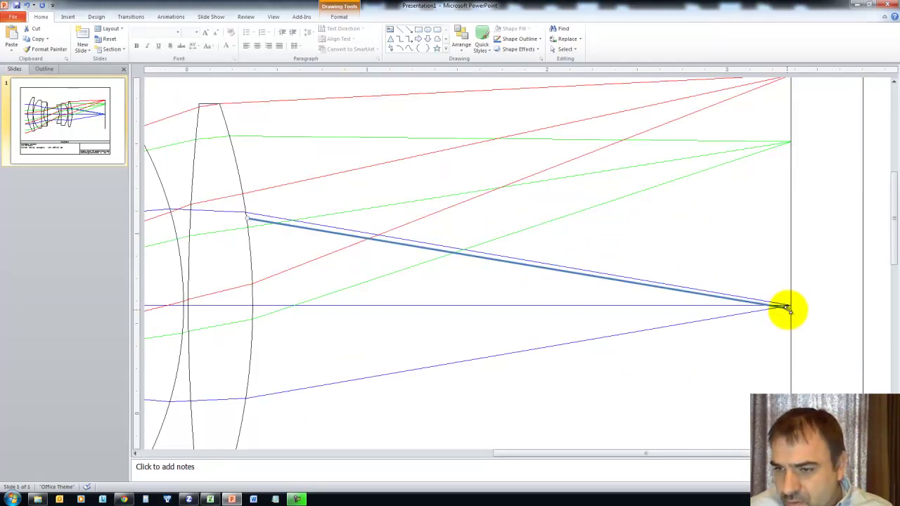
{"action": "left_click_drag", "start_coordinate": [787, 309], "coordinate": [789, 305]}
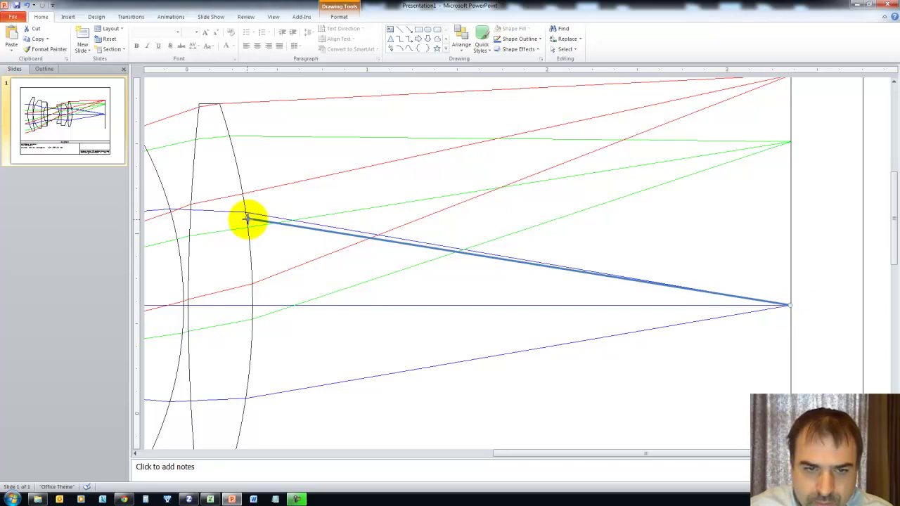
{"action": "left_click_drag", "start_coordinate": [247, 219], "coordinate": [245, 212]}
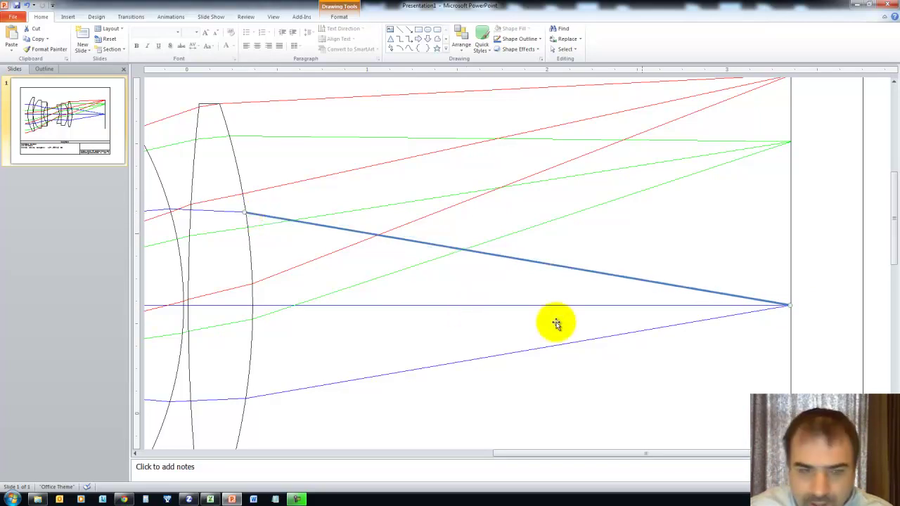
{"action": "left_click", "coordinate": [855, 278]}
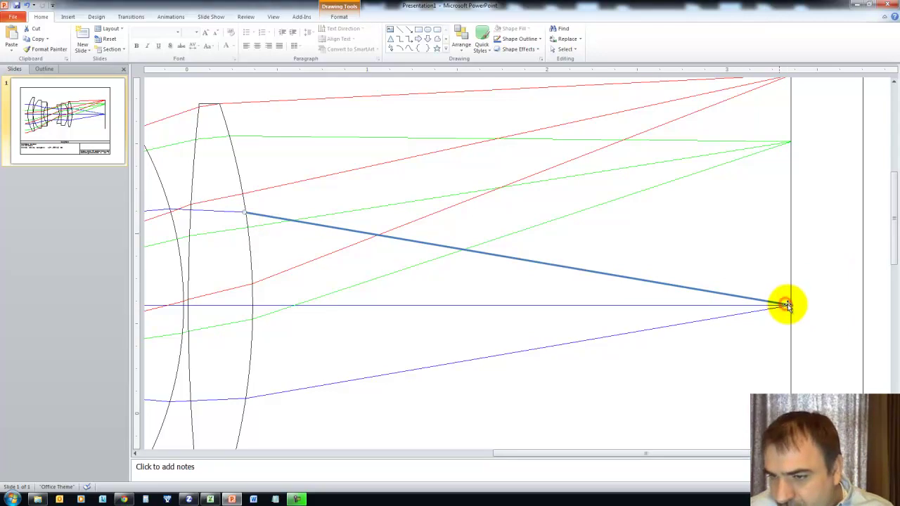
{"action": "left_click", "coordinate": [500, 224]}
{"action": "scroll", "coordinate": [500, 224], "scroll_direction": "down", "scroll_amount": 5}
{"action": "scroll", "coordinate": [551, 241], "scroll_direction": "down", "scroll_amount": 1}
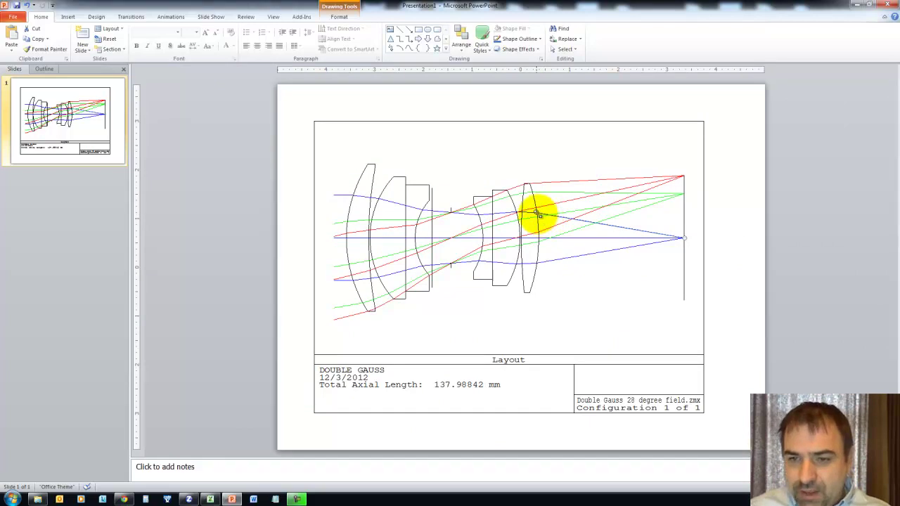
Extend the ray line back toward the upper left and make it thick purple
{"action": "left_click_drag", "start_coordinate": [536, 212], "coordinate": [282, 169]}
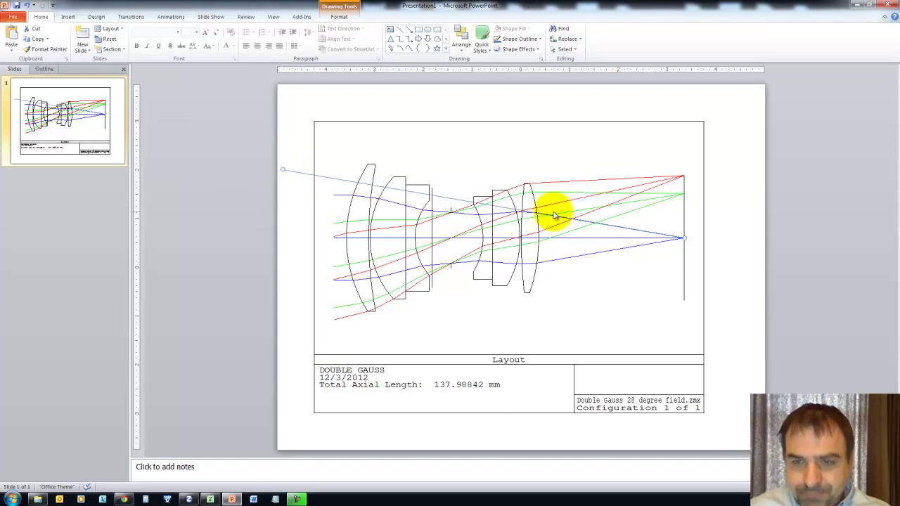
{"action": "left_click", "coordinate": [540, 38]}
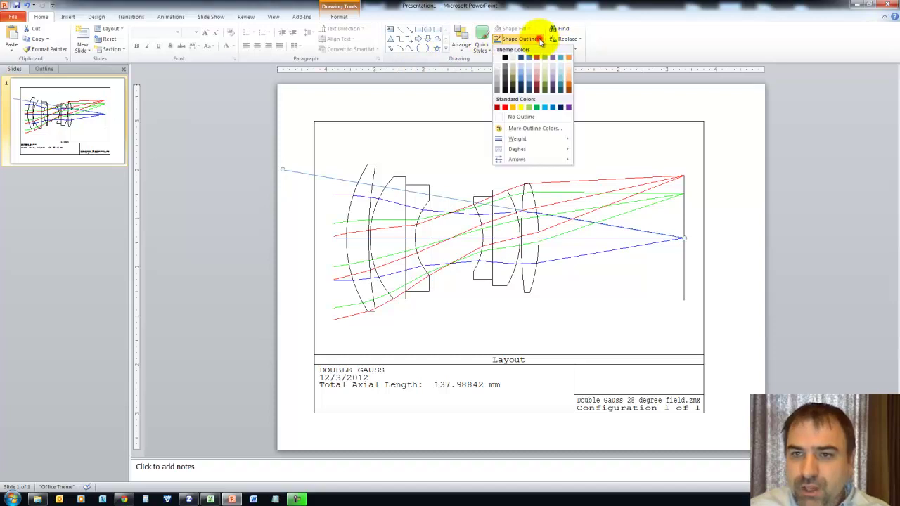
{"action": "left_click", "coordinate": [571, 108]}
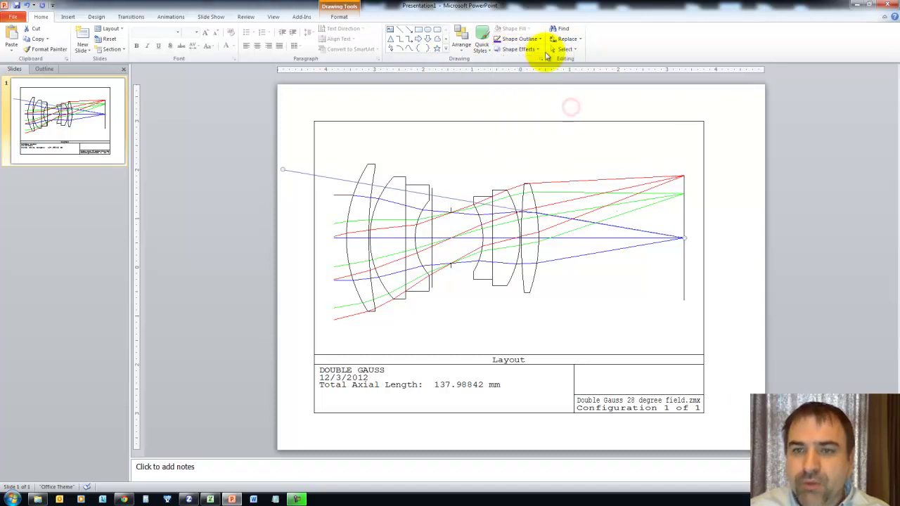
{"action": "left_click", "coordinate": [528, 39]}
{"action": "mouse_move", "coordinate": [541, 141]}
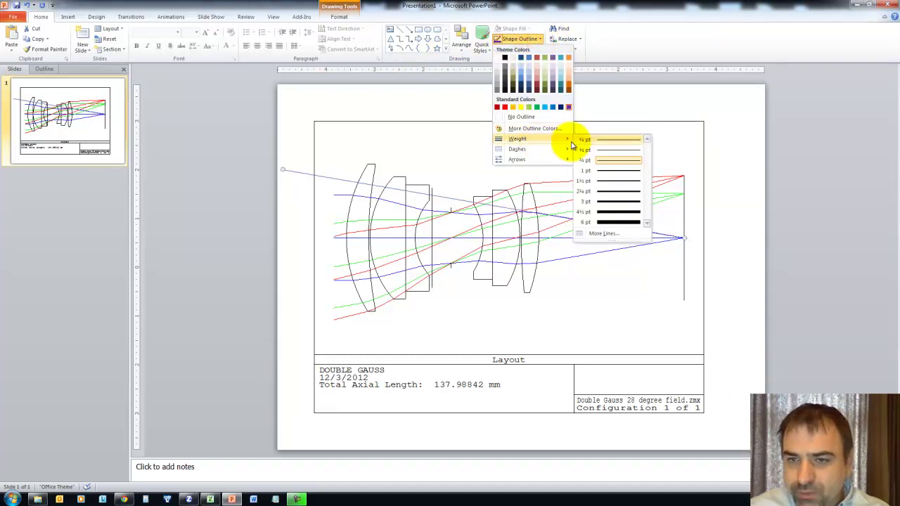
{"action": "left_click", "coordinate": [602, 203]}
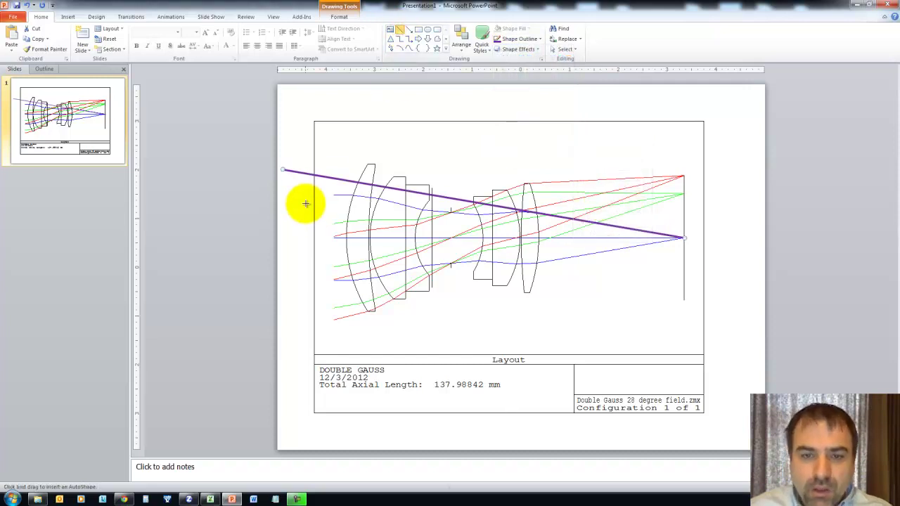
Draw a horizontal line along the incoming upper ray, styled thick purple
{"action": "left_click", "coordinate": [338, 197], "text": "shift"}
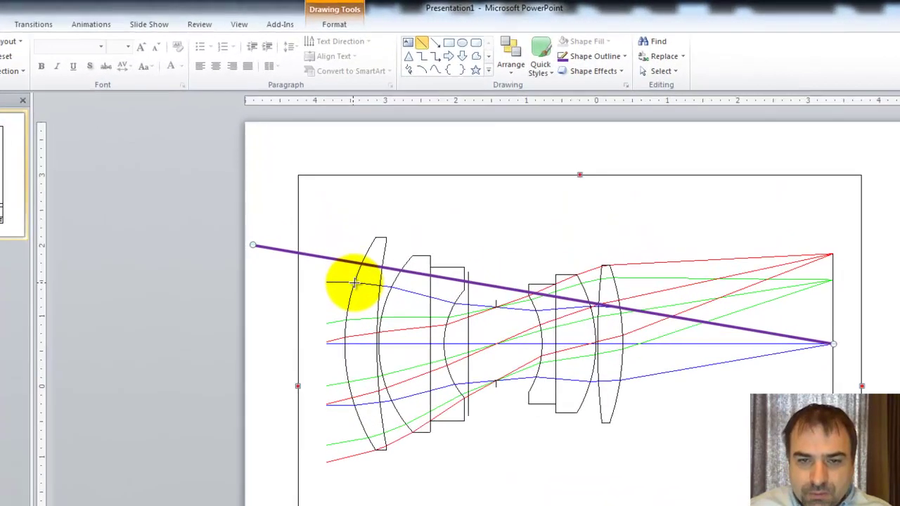
{"action": "mouse_move", "coordinate": [354, 212]}
{"action": "left_mouse_down"}
{"action": "mouse_move", "coordinate": [123, 213]}
{"action": "mouse_move", "coordinate": [173, 214]}
{"action": "left_mouse_up"}
{"action": "left_click_drag", "start_coordinate": [108, 294], "coordinate": [108, 294]}
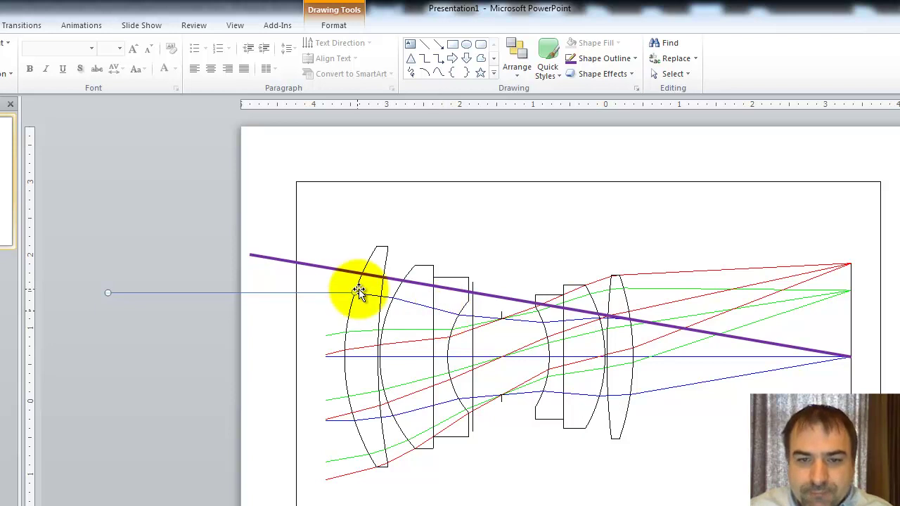
{"action": "left_click", "coordinate": [573, 60]}
{"action": "left_click", "coordinate": [593, 61]}
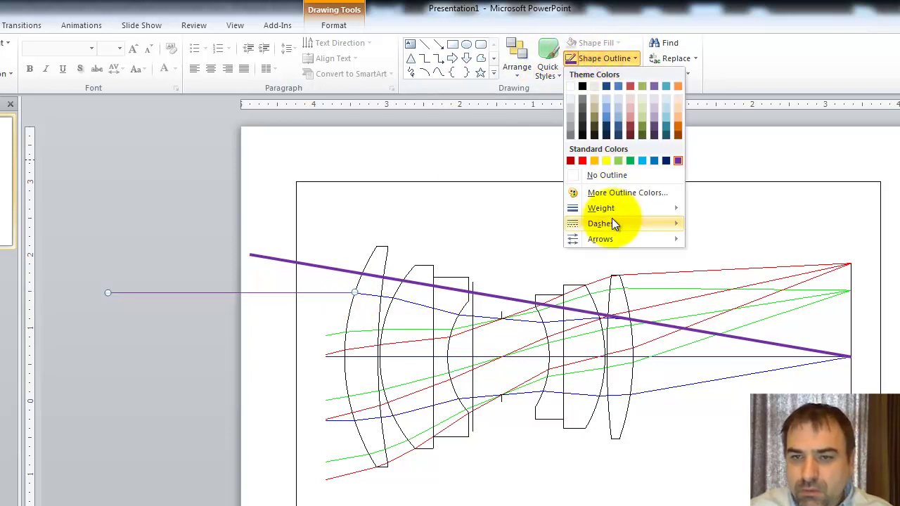
{"action": "mouse_move", "coordinate": [613, 223]}
{"action": "left_click", "coordinate": [595, 197]}
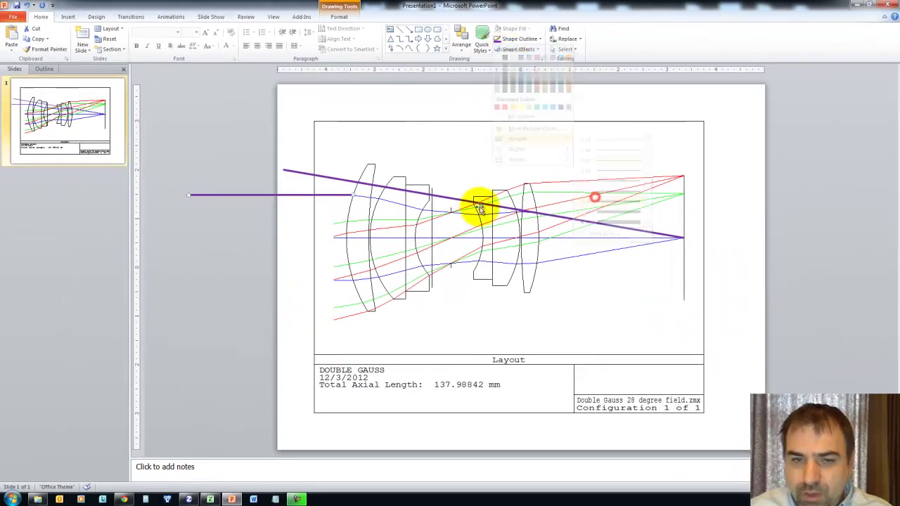
Extend the horizontal line rightward across the lenses, then return to Zemax
{"action": "left_click_drag", "start_coordinate": [351, 197], "coordinate": [641, 212]}
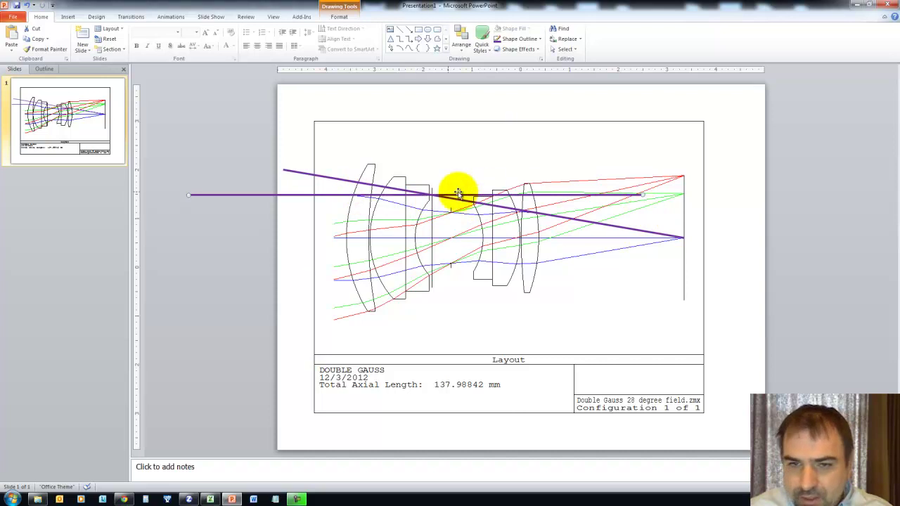
{"action": "scroll", "coordinate": [432, 194], "scroll_direction": "up", "scroll_amount": 6}
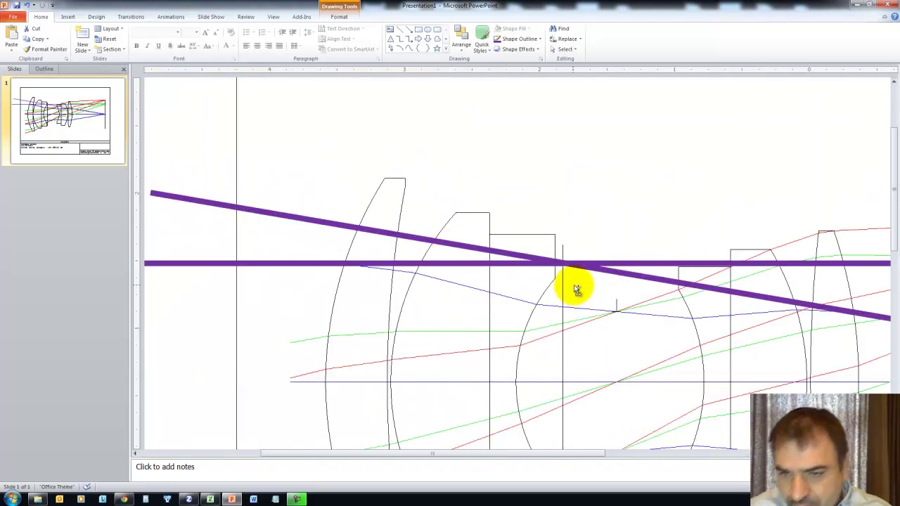
{"action": "scroll", "coordinate": [576, 288], "scroll_direction": "up", "scroll_amount": 2}
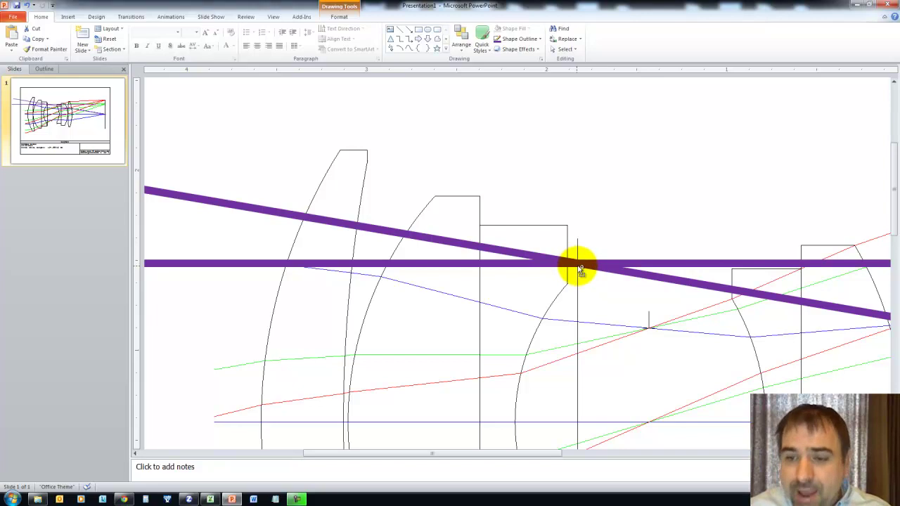
{"action": "scroll", "coordinate": [579, 270], "scroll_direction": "down", "scroll_amount": 4}
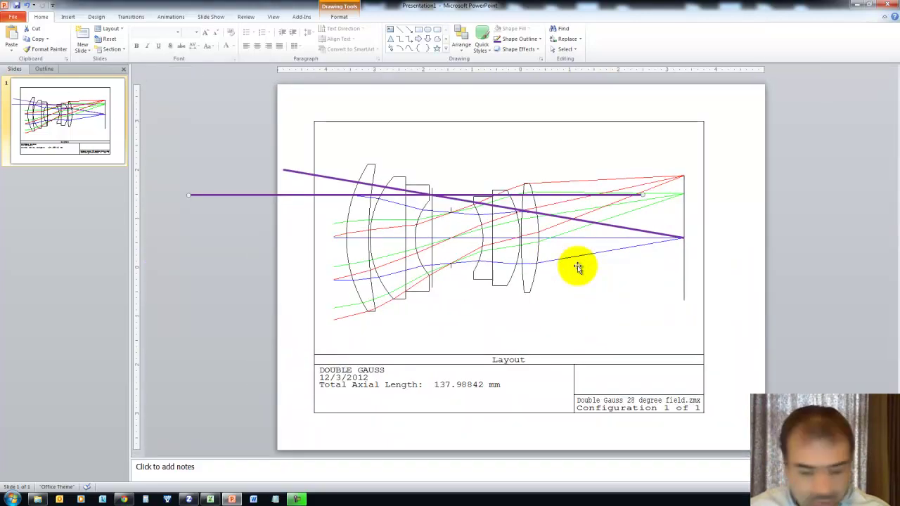
{"action": "key", "text": "alt+Tab"}
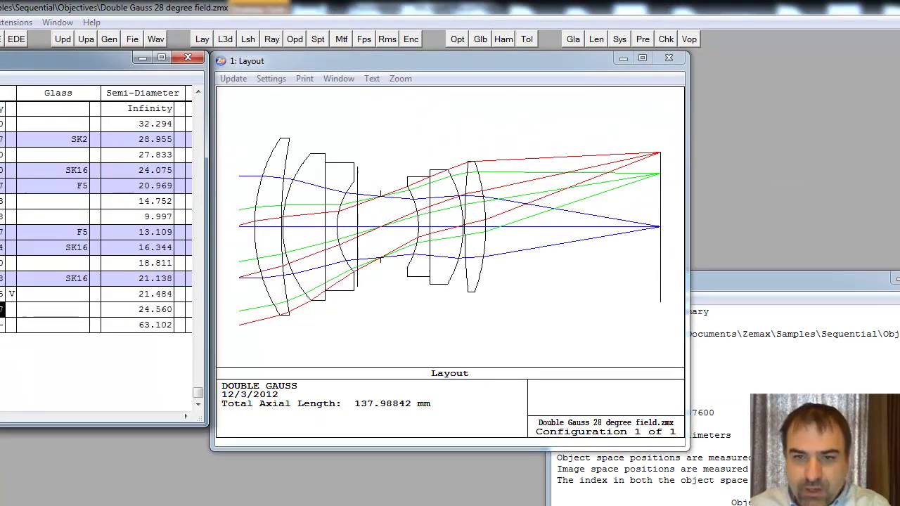
Insert two new surfaces ahead of the IMA surface in the Lens Data Editor
{"action": "left_click", "coordinate": [444, 304]}
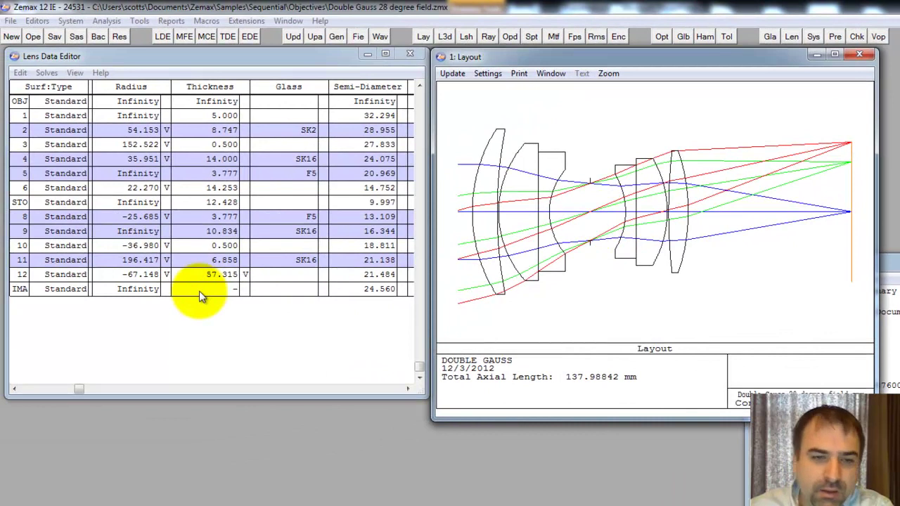
{"action": "left_click", "coordinate": [69, 290]}
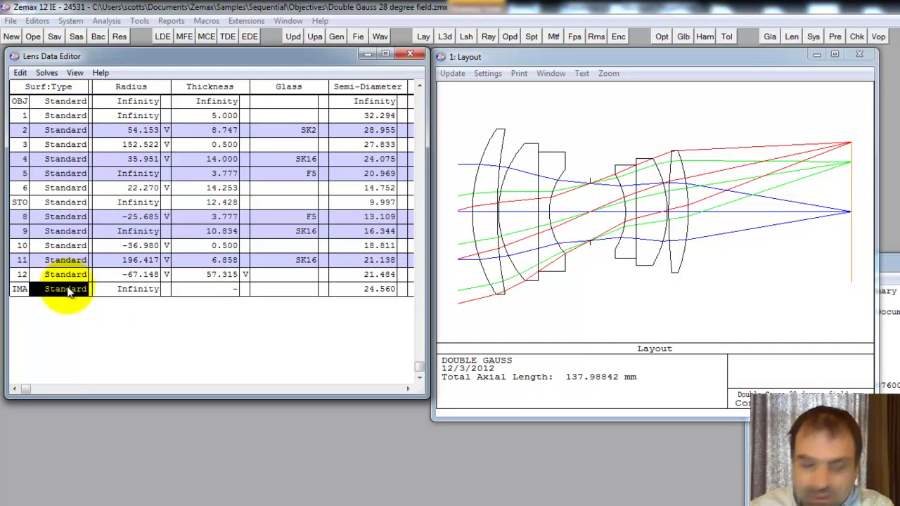
{"action": "key", "text": "Insert"}
{"action": "key", "text": "Insert"}
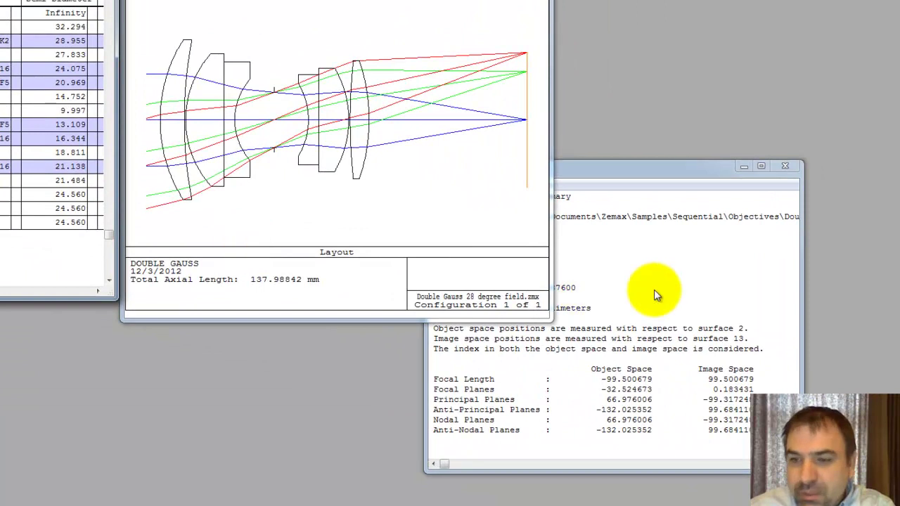
Move the Cardinal Point Data window beside the layout and highlight the rear lens
{"action": "left_click", "coordinate": [654, 294]}
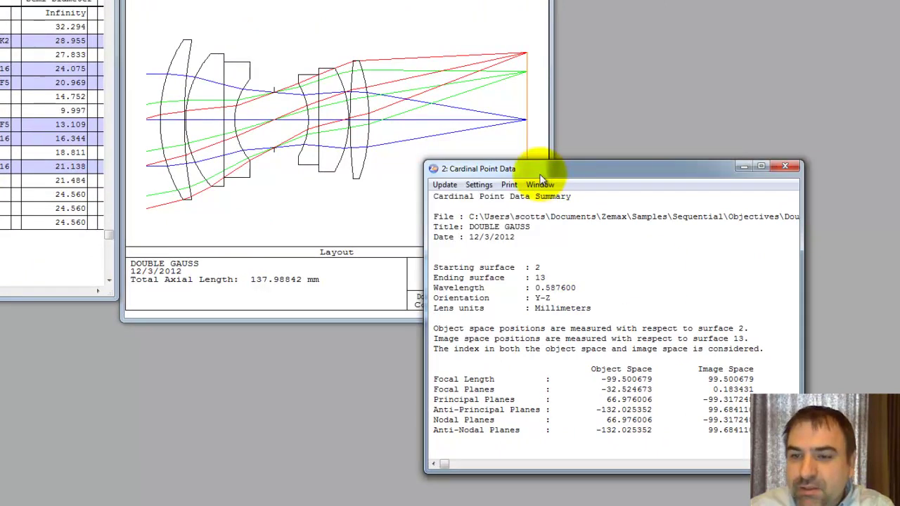
{"action": "left_click_drag", "start_coordinate": [567, 174], "coordinate": [607, 138]}
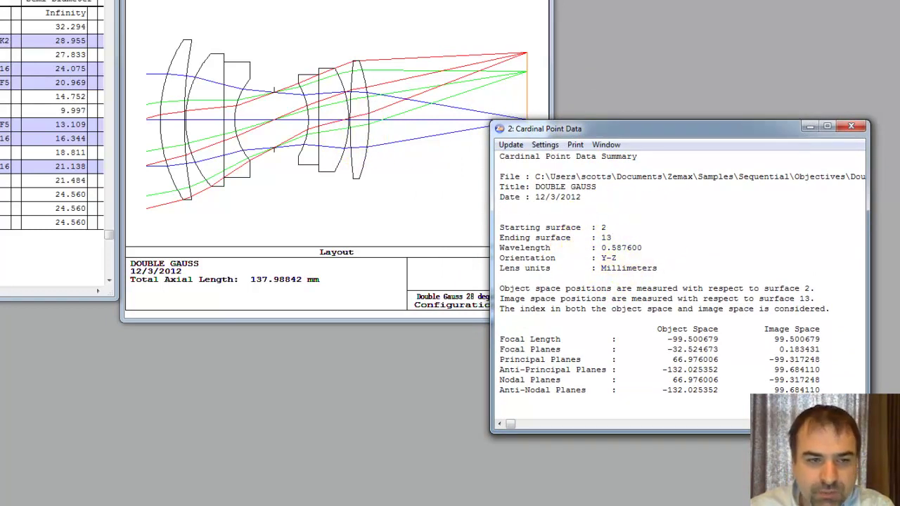
{"action": "left_click", "coordinate": [359, 129]}
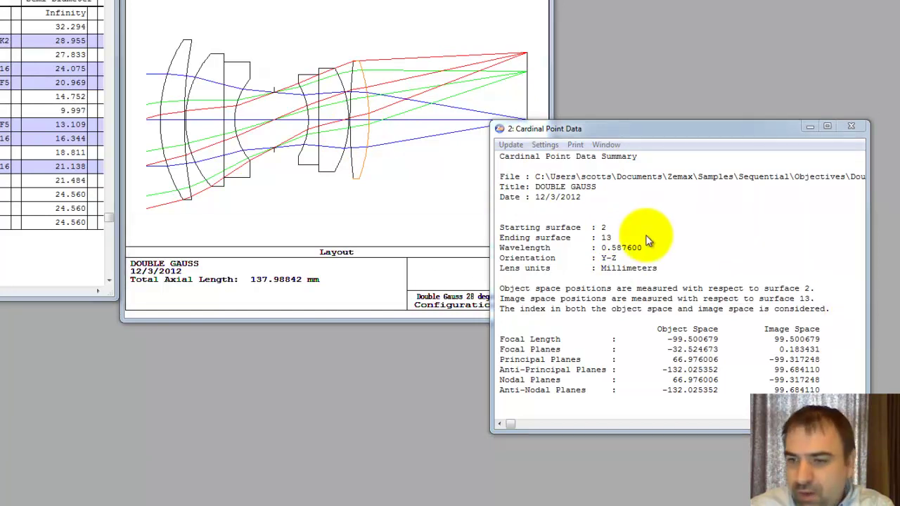
Compute cardinal points for surfaces 11 to 12
{"action": "right_click", "coordinate": [626, 235]}
{"action": "left_click", "coordinate": [285, 253]}
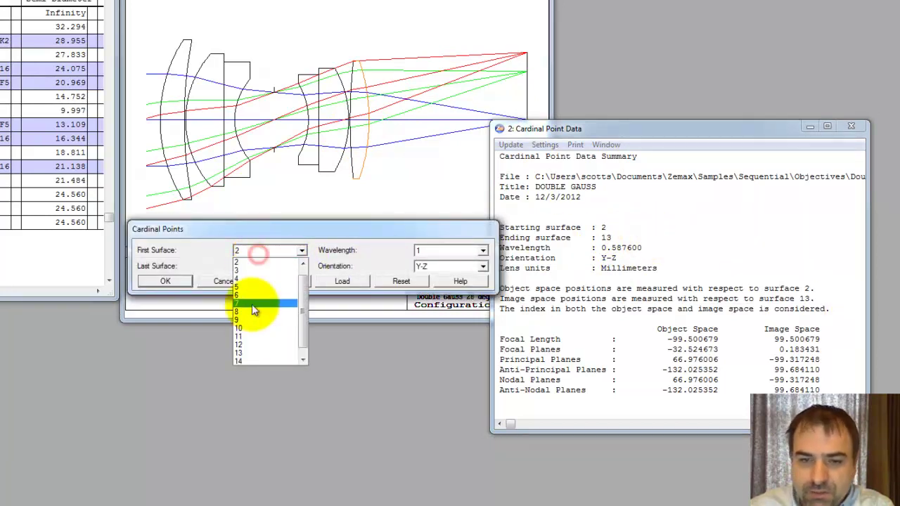
{"action": "left_click", "coordinate": [251, 337]}
{"action": "left_click", "coordinate": [254, 270]}
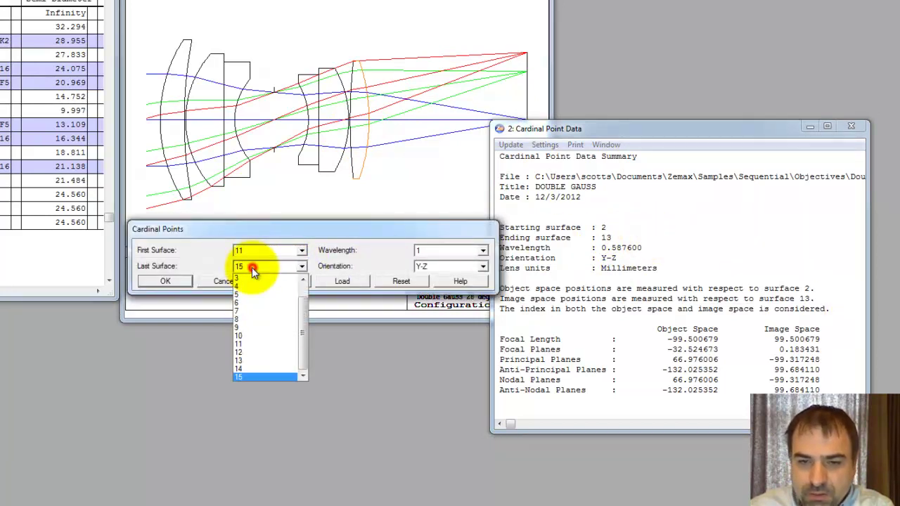
{"action": "left_click", "coordinate": [247, 352]}
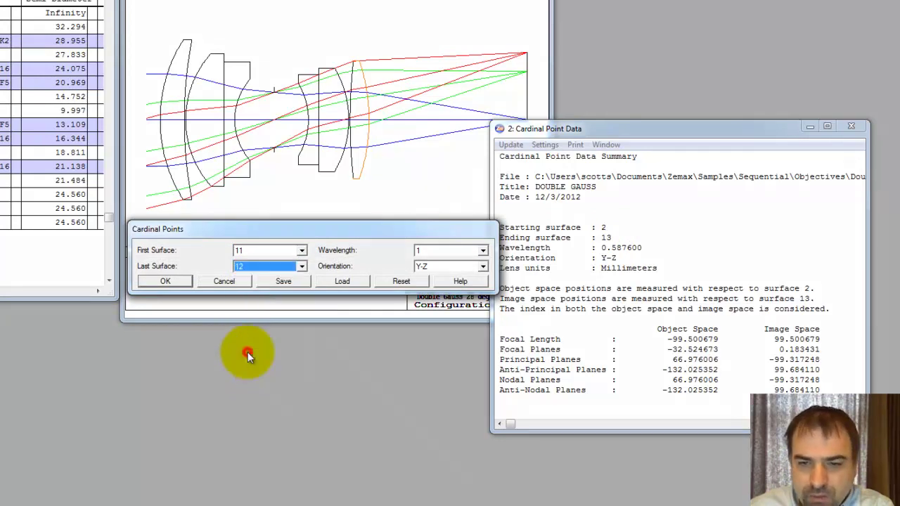
{"action": "left_click", "coordinate": [165, 281]}
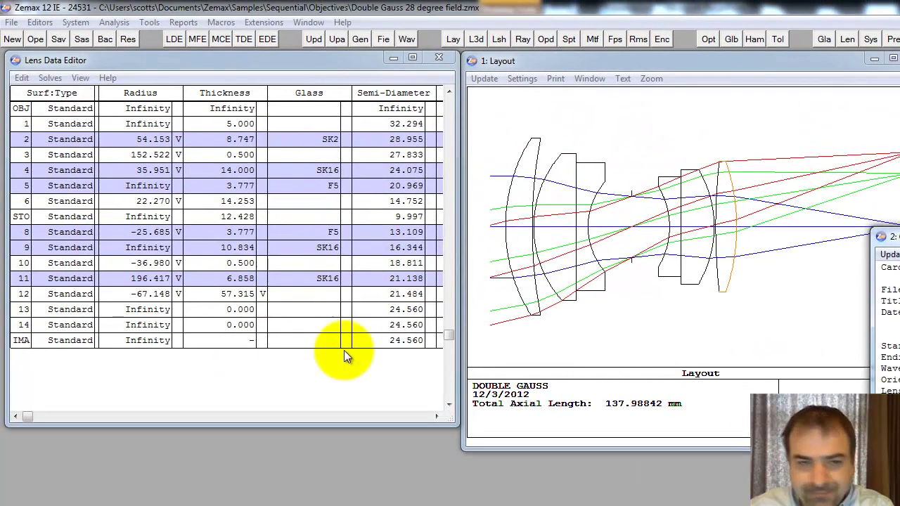
Delete surfaces 13–14, insert two surfaces at row 11, and recompute cardinal points for 13–14
{"action": "left_click", "coordinate": [242, 312]}
{"action": "key", "text": "Delete"}
{"action": "key", "text": "Delete"}
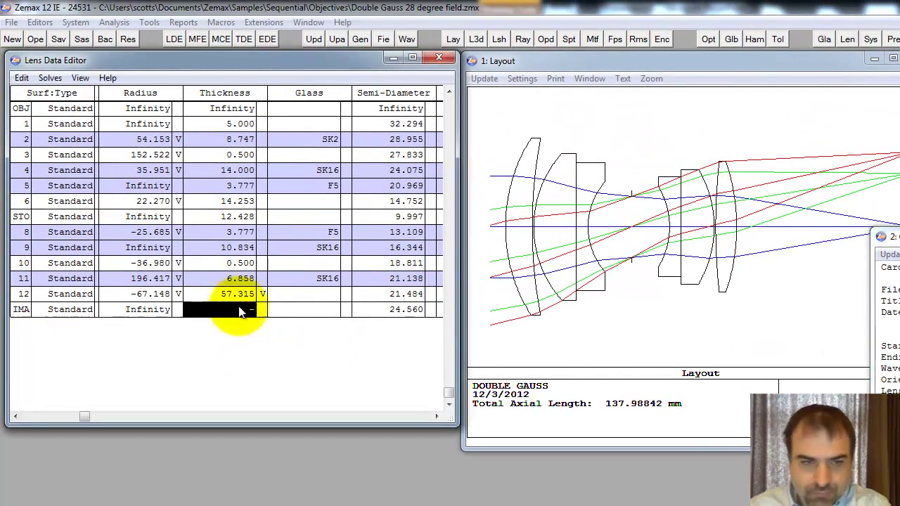
{"action": "left_click", "coordinate": [225, 278]}
{"action": "key", "text": "Insert"}
{"action": "key", "text": "Insert"}
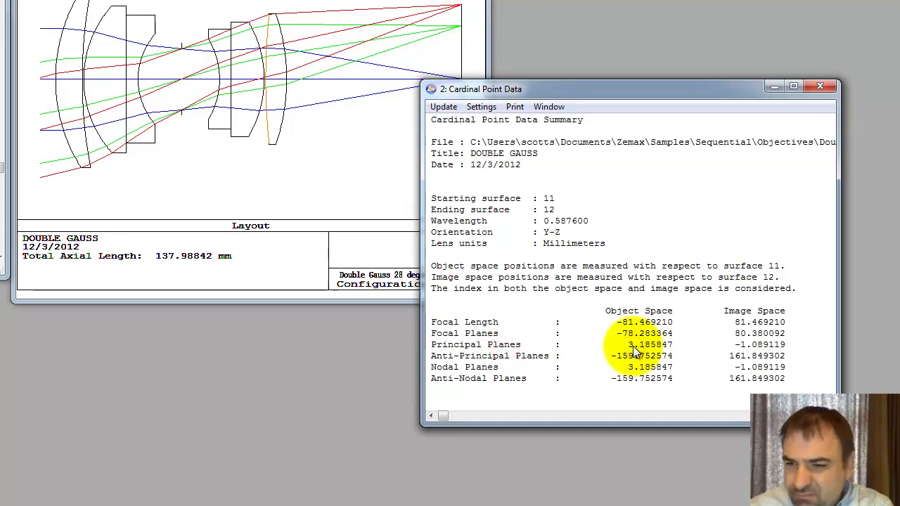
{"action": "double_click", "coordinate": [633, 343]}
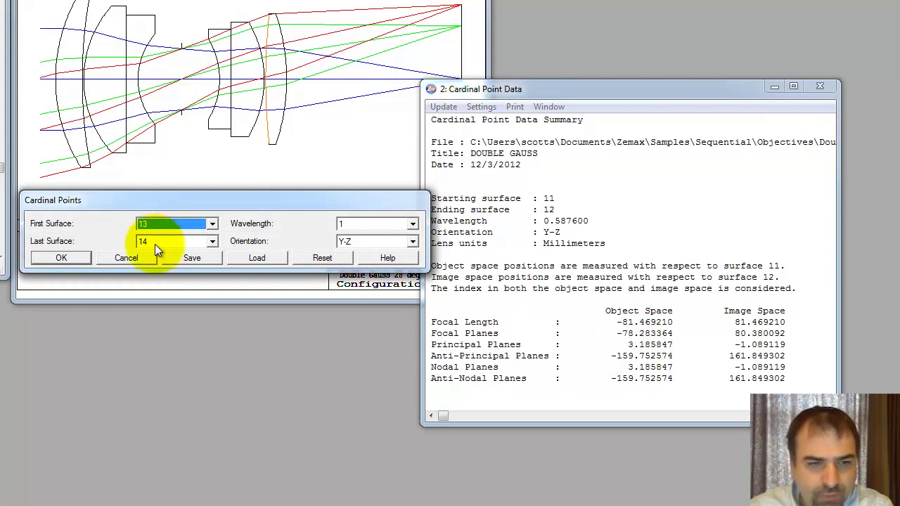
{"action": "left_click", "coordinate": [55, 261]}
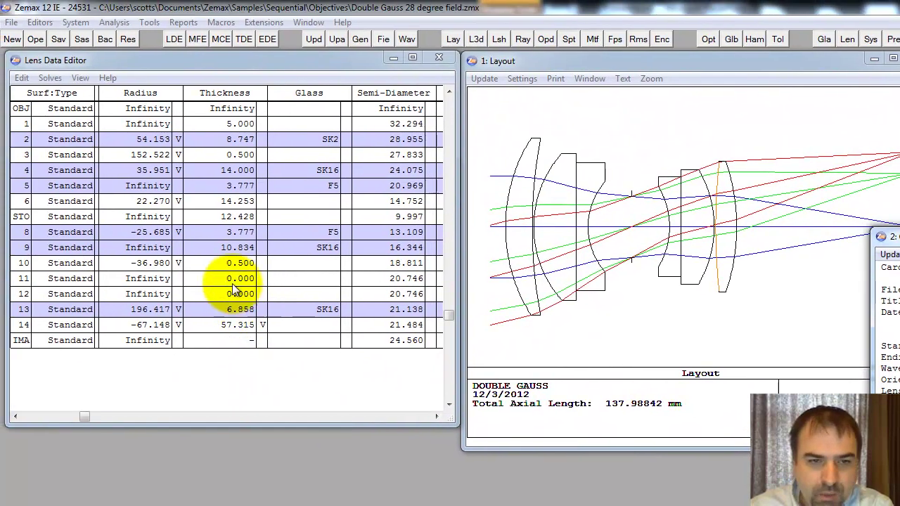
Set dummy surface 11's thickness to 3.1858
{"action": "left_click", "coordinate": [232, 283]}
{"action": "type", "text": "3"}
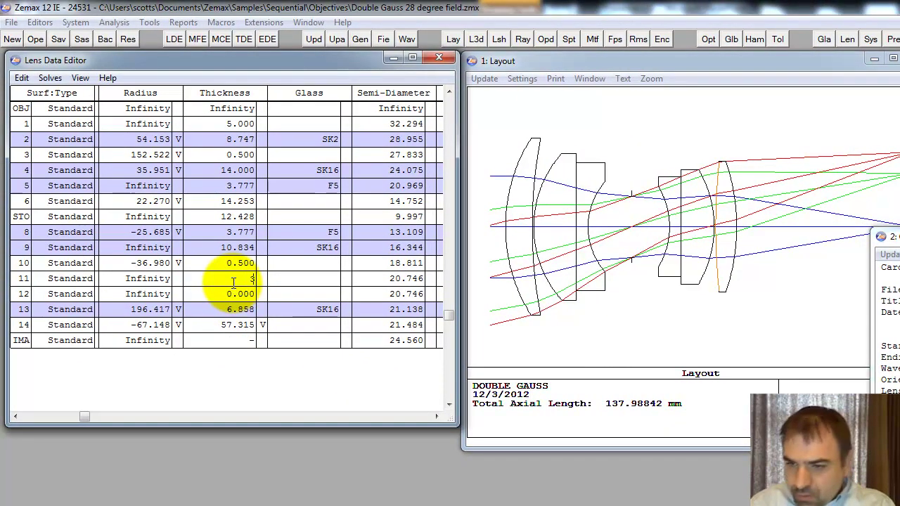
{"action": "type", "text": ".18584"}
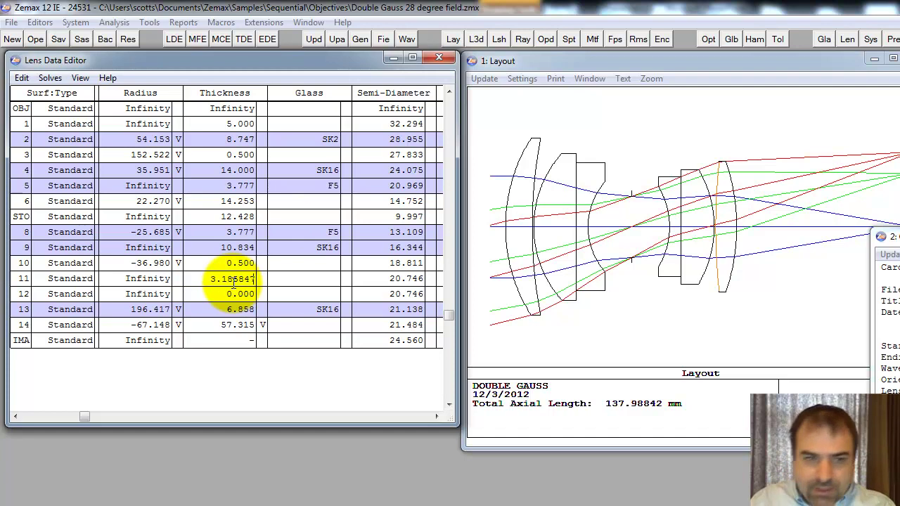
{"action": "key", "text": "Return"}
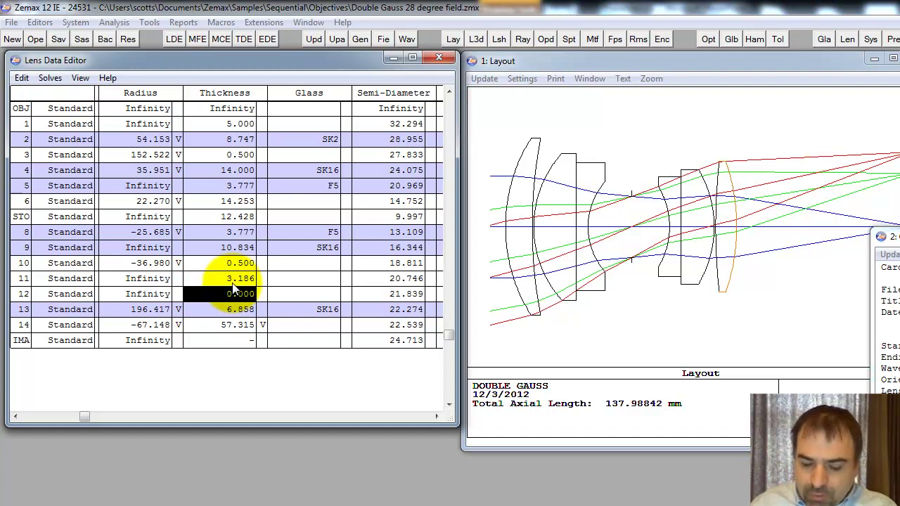
Make surface 12's thickness a pickup from surface 11 with scale factor -1, giving -3.186
{"action": "right_click", "coordinate": [232, 284]}
{"action": "key", "text": "p"}
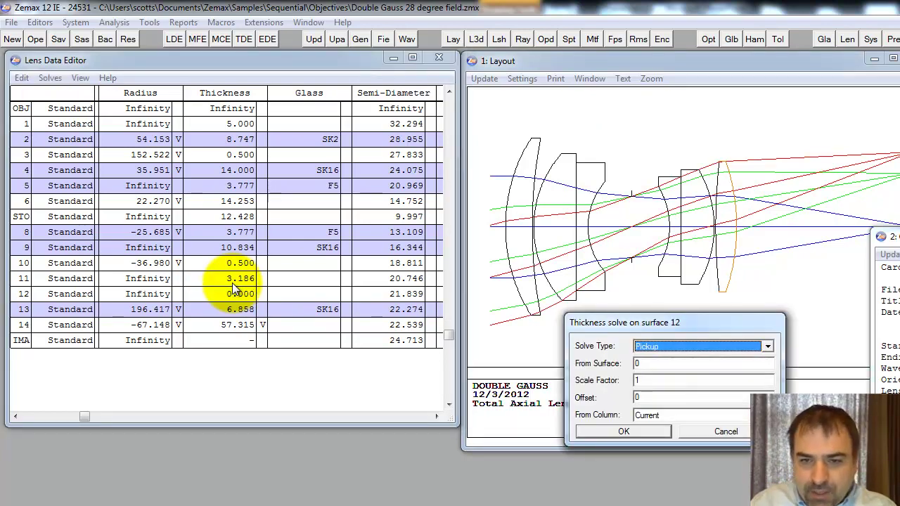
{"action": "key", "text": "Tab"}
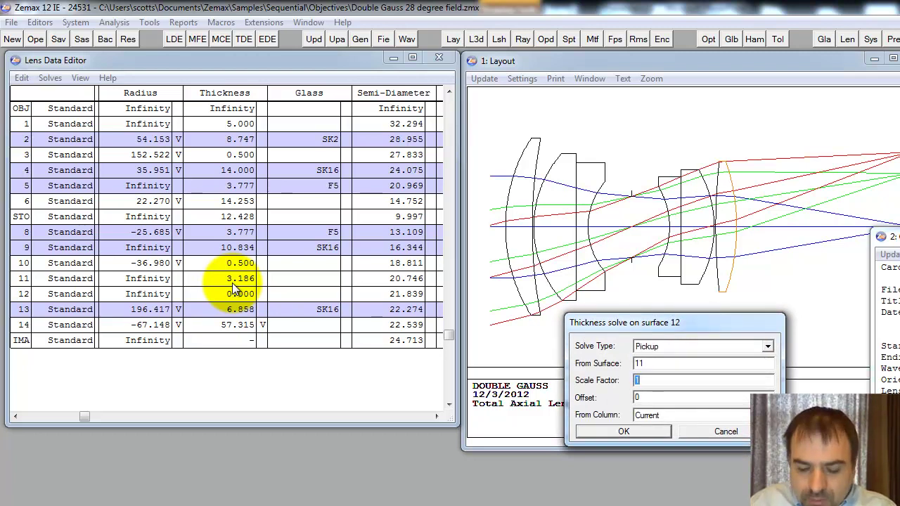
{"action": "type", "text": "-1"}
{"action": "key", "text": "Return"}
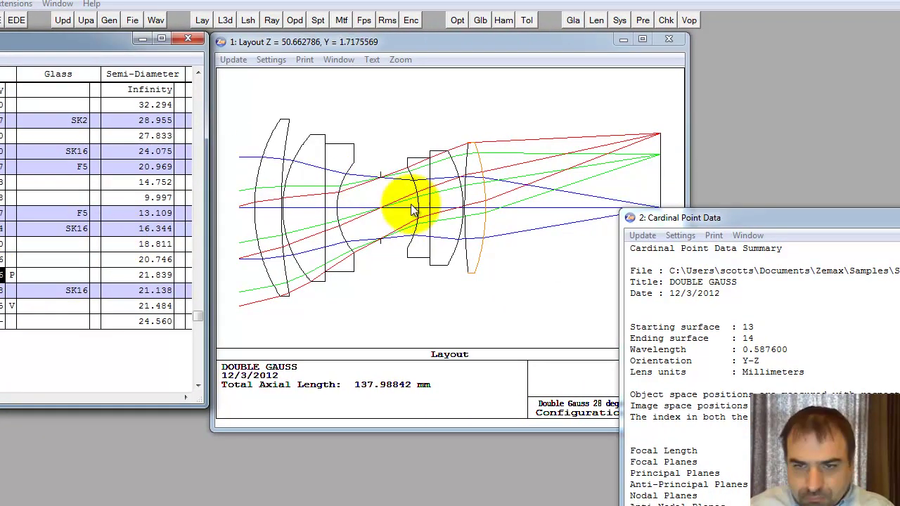
Set surfaces 11 and 12 to hide rays and skip rays
{"action": "left_click", "coordinate": [446, 282]}
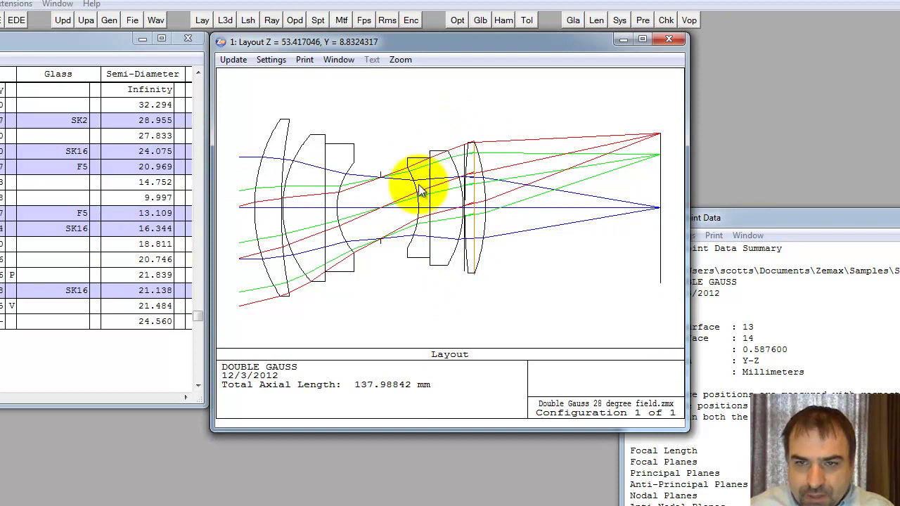
{"action": "double_click", "coordinate": [2, 259]}
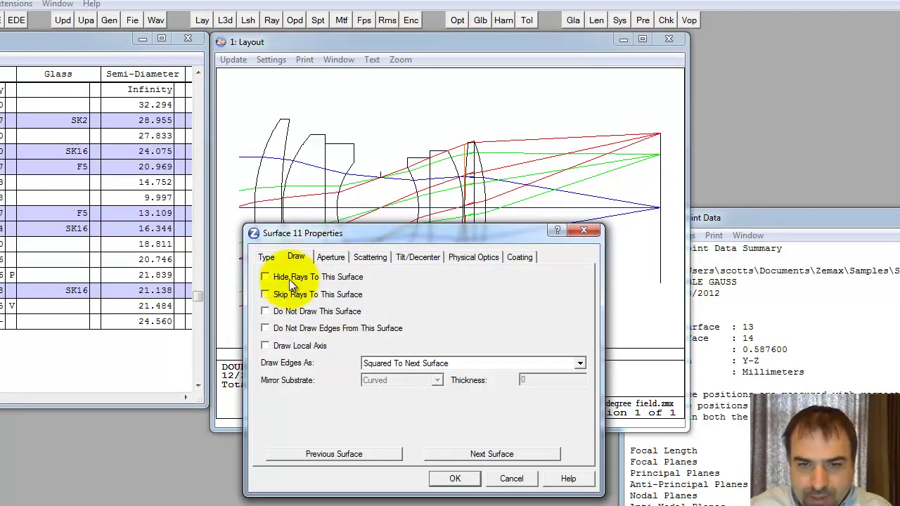
{"action": "left_click", "coordinate": [288, 295]}
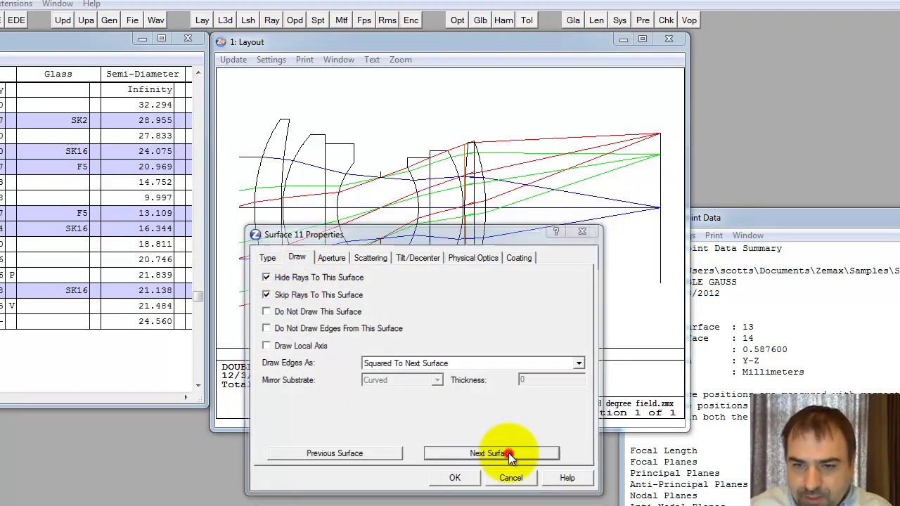
{"action": "left_click", "coordinate": [508, 453]}
{"action": "left_click", "coordinate": [328, 277]}
{"action": "left_click", "coordinate": [325, 295]}
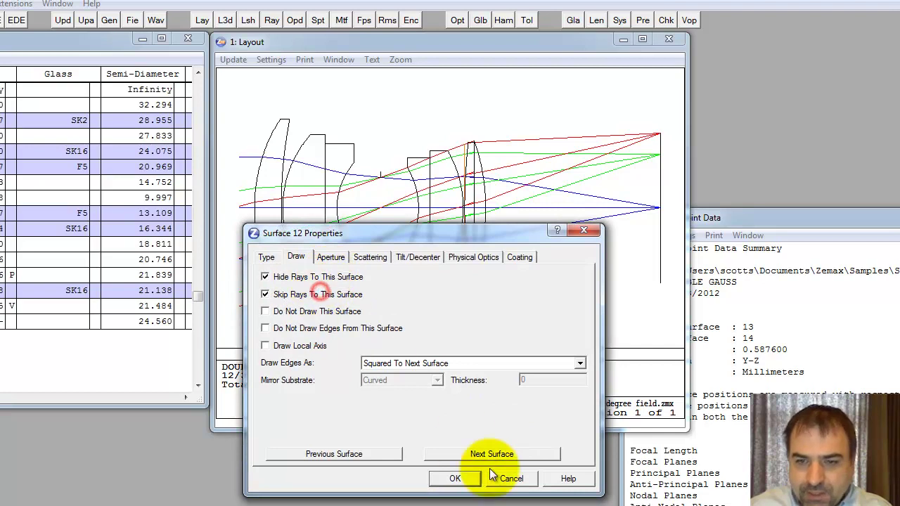
{"action": "left_click", "coordinate": [443, 474]}
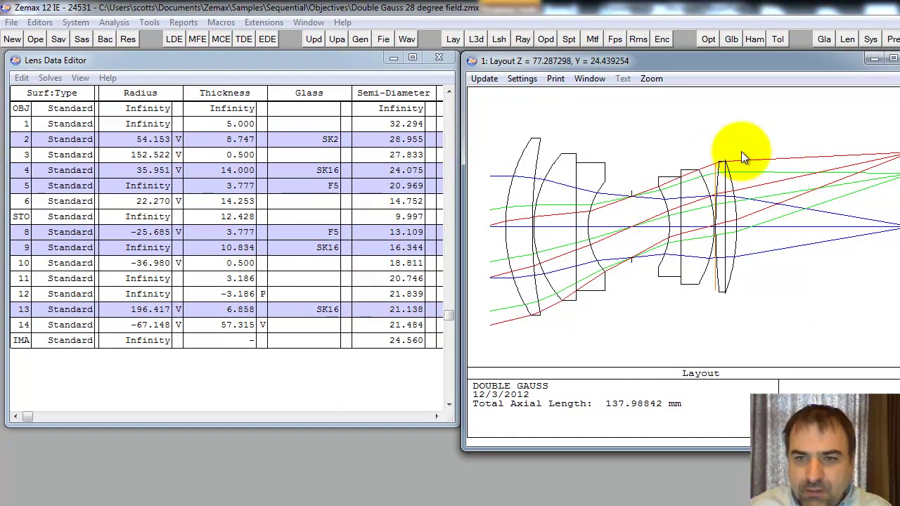
Turn on Do Not Draw This Surface for surface 11
{"action": "left_click", "coordinate": [121, 280]}
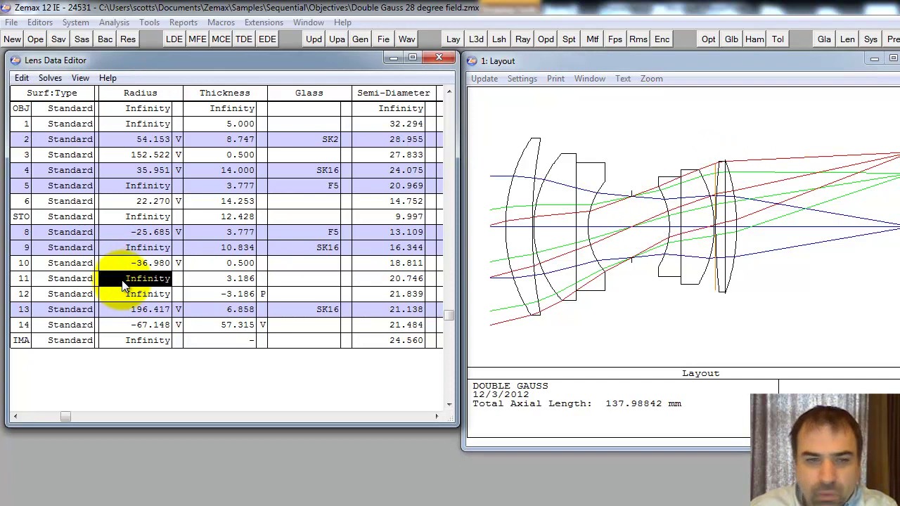
{"action": "double_click", "coordinate": [79, 279]}
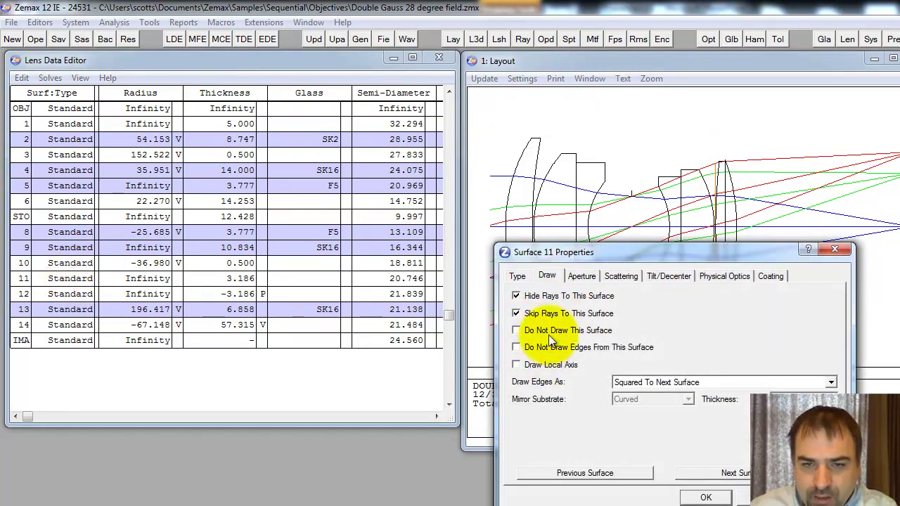
{"action": "left_click", "coordinate": [517, 331]}
{"action": "left_click", "coordinate": [706, 497]}
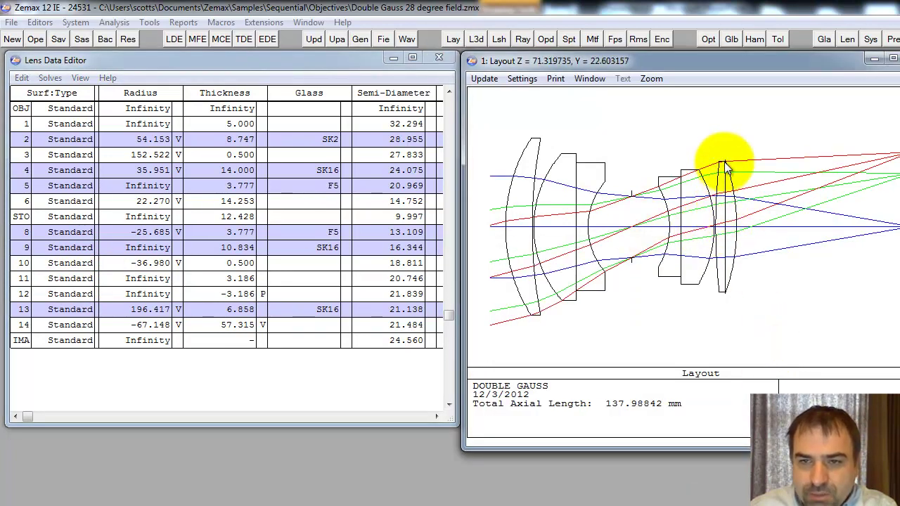
Set the layout's First Surface to 11 so only the rear lens is drawn
{"action": "left_click", "coordinate": [148, 294]}
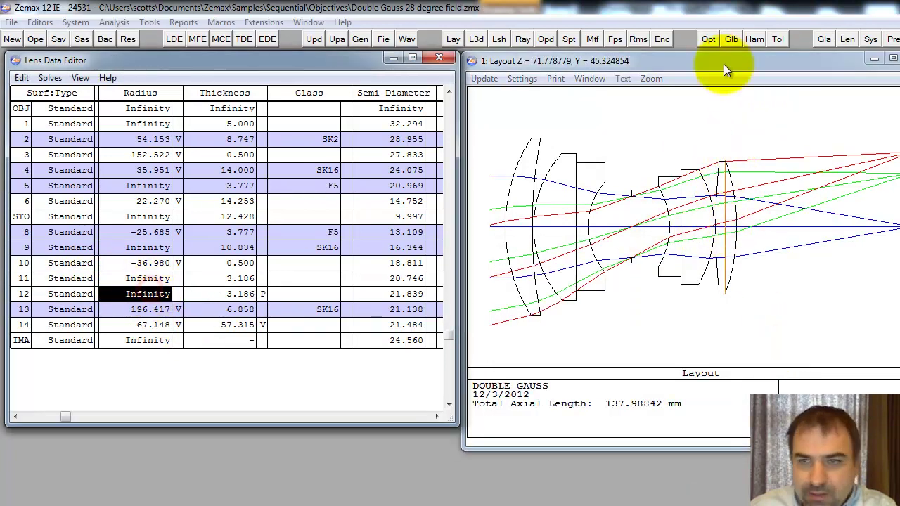
{"action": "double_click", "coordinate": [655, 165]}
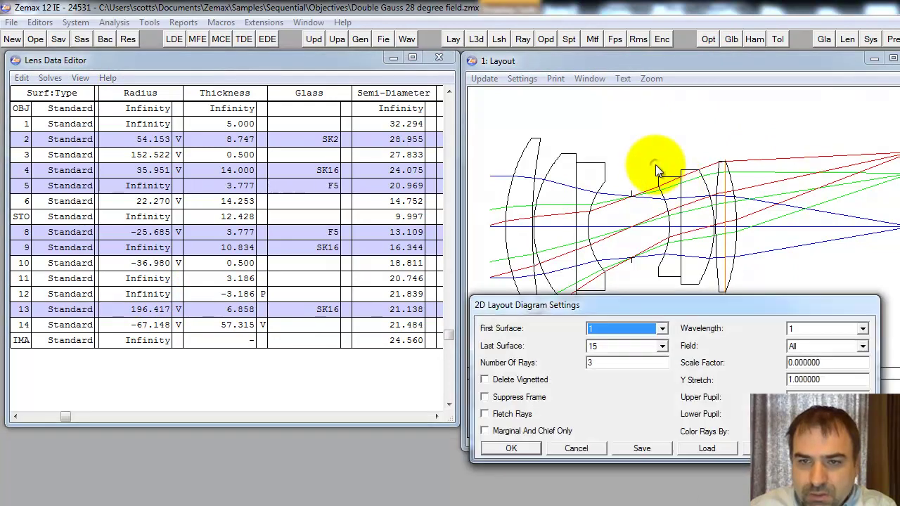
{"action": "left_click", "coordinate": [603, 331]}
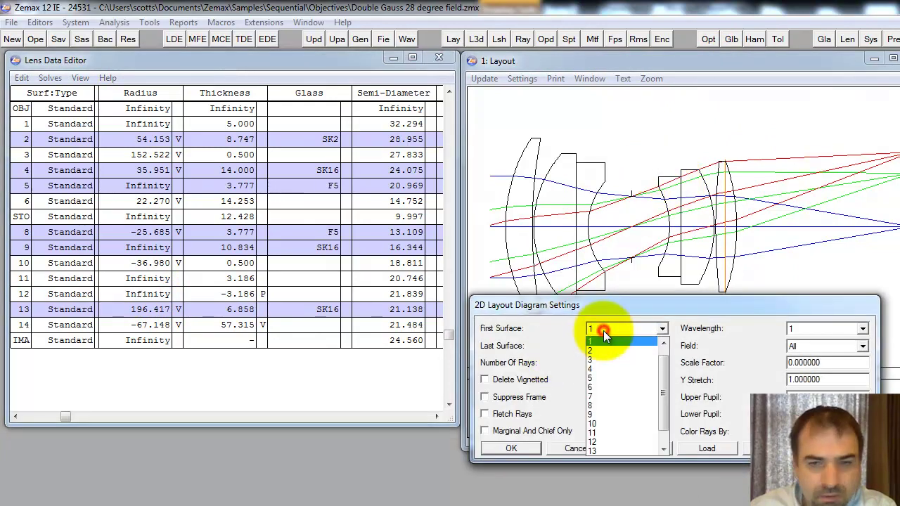
{"action": "left_click", "coordinate": [606, 426]}
{"action": "left_click", "coordinate": [511, 448]}
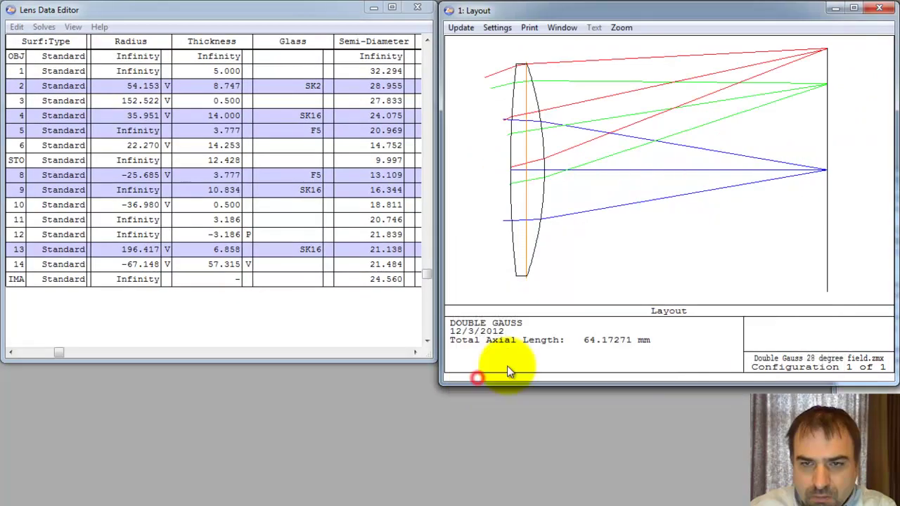
Set the layout's Number Of Rays to 0
{"action": "double_click", "coordinate": [678, 173]}
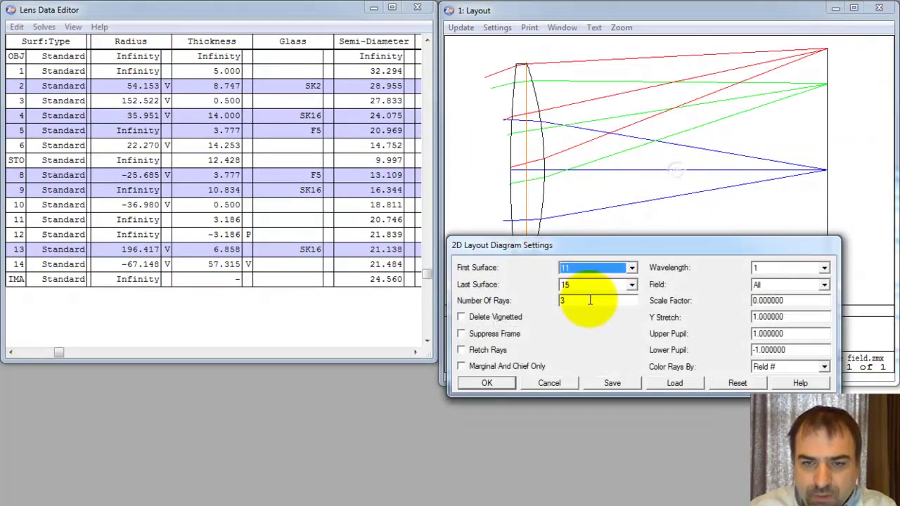
{"action": "double_click", "coordinate": [588, 302]}
{"action": "type", "text": "0"}
{"action": "key", "text": "Return"}
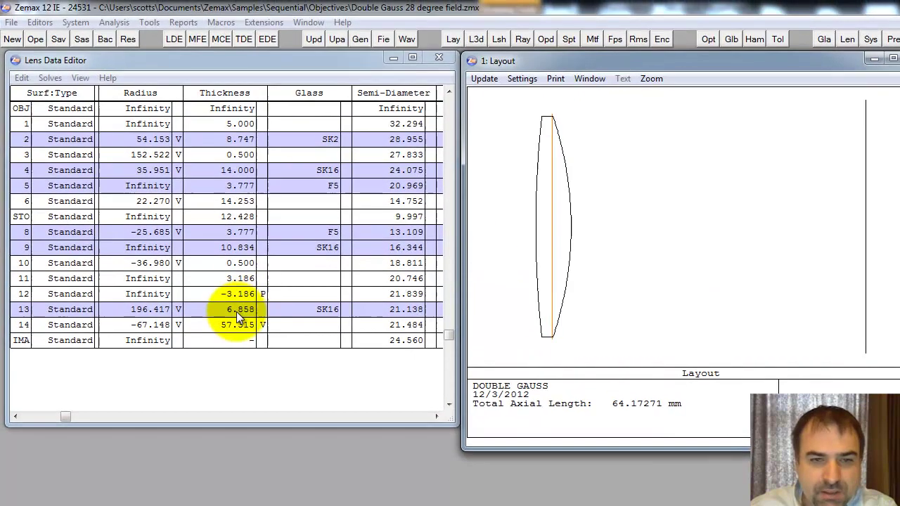
Select surface 12 in the lens data to show the principal plane location
{"action": "left_click", "coordinate": [223, 251]}
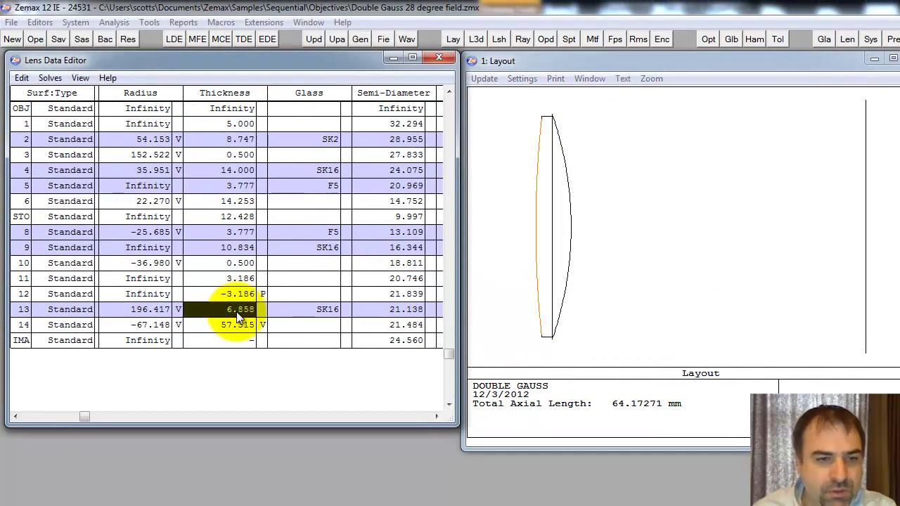
{"action": "key", "text": "Down"}
{"action": "key", "text": "Up"}
{"action": "key", "text": "Up"}
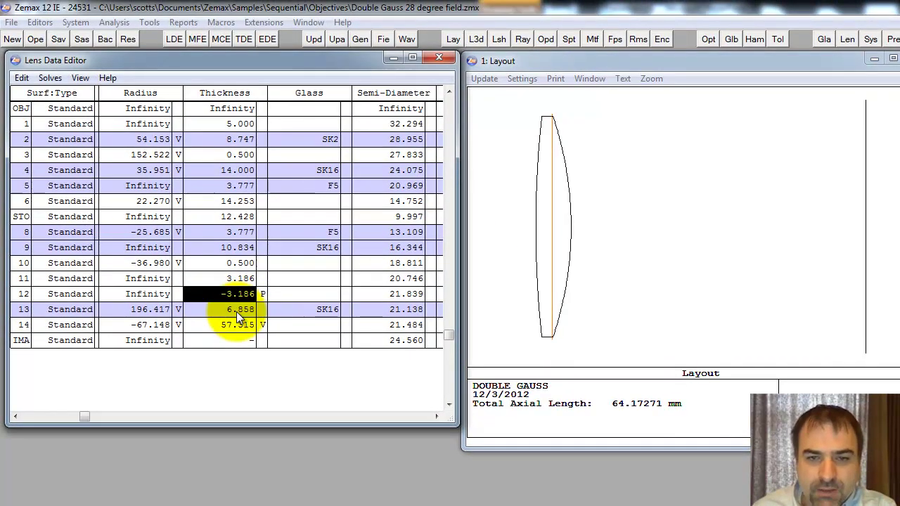